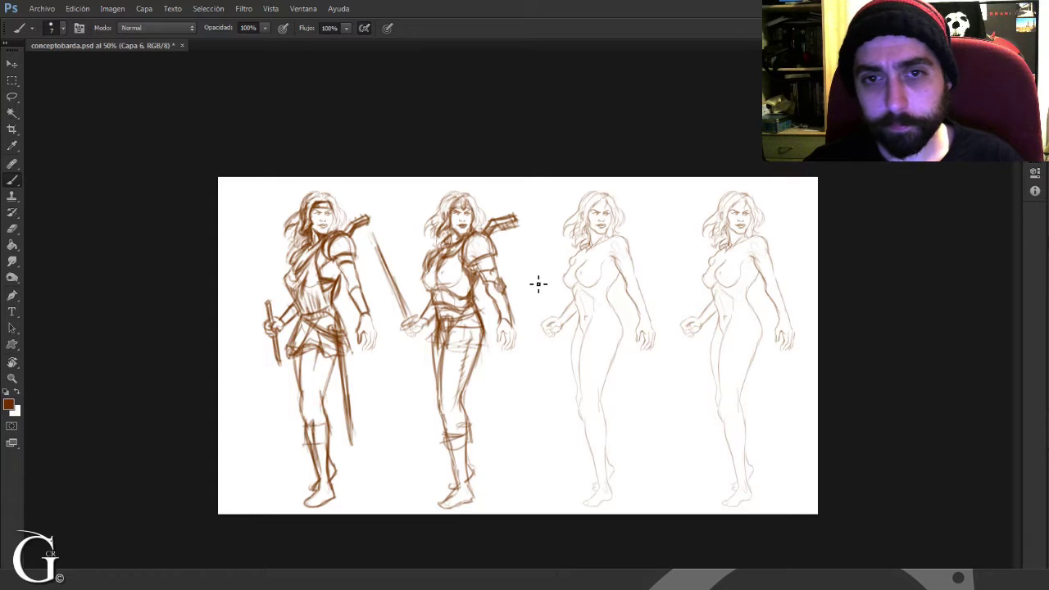
Step: Darken the second figure's hair with brush strokes over the fringe, the crown and both sides of the face
key(ctrl+plus)
key(ctrl+plus)
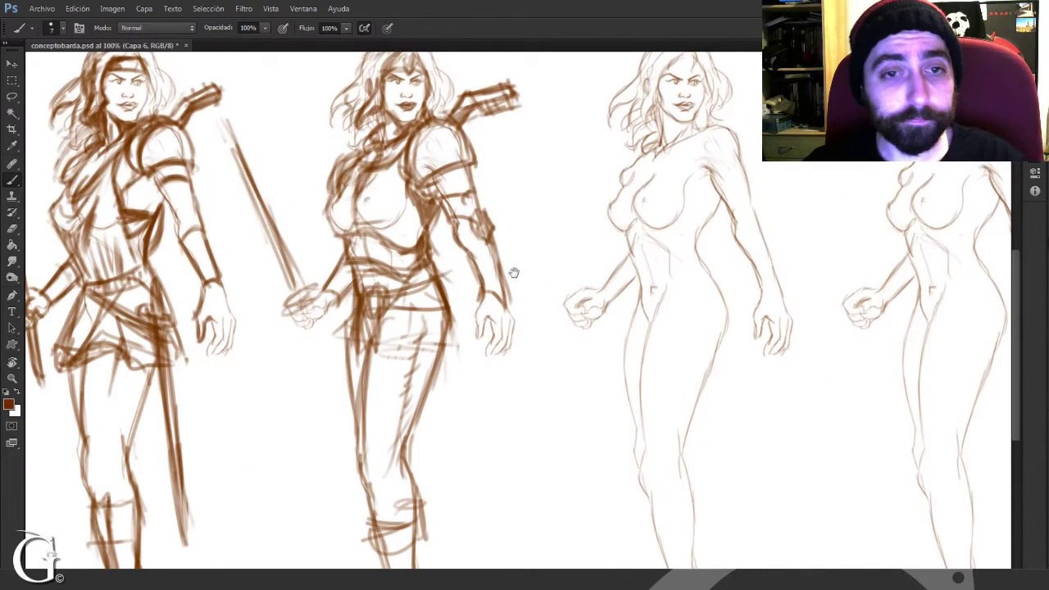
mouse_move(514, 272)
mouse_down()
mouse_move(504, 326)
mouse_move(517, 314)
mouse_up()
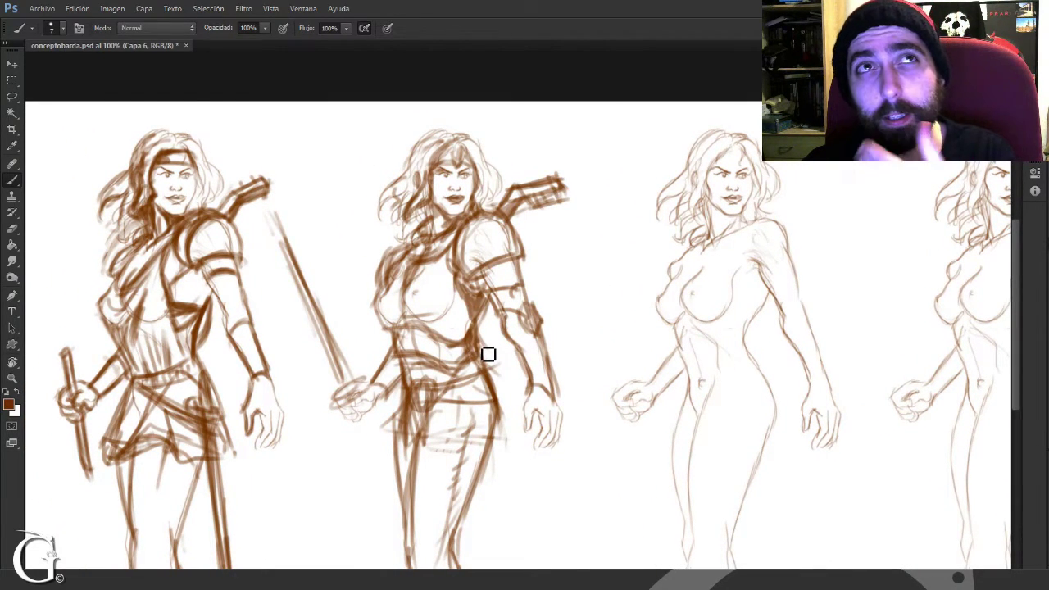
mouse_move(473, 235)
mouse_down()
mouse_move(476, 254)
mouse_move(525, 266)
mouse_up()
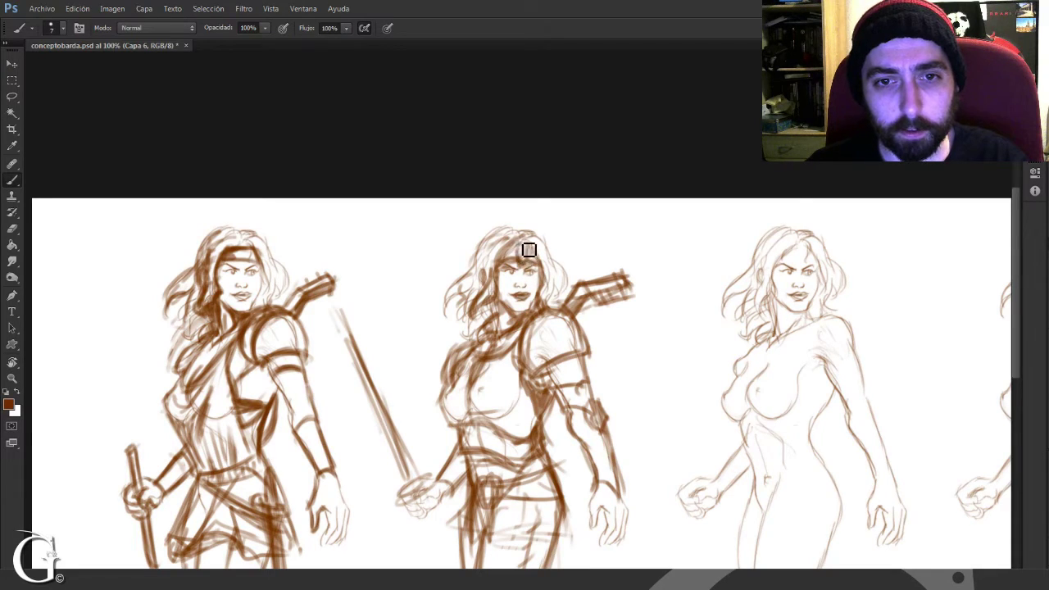
mouse_move(528, 248)
mouse_down()
mouse_move(496, 272)
mouse_move(493, 326)
mouse_up()
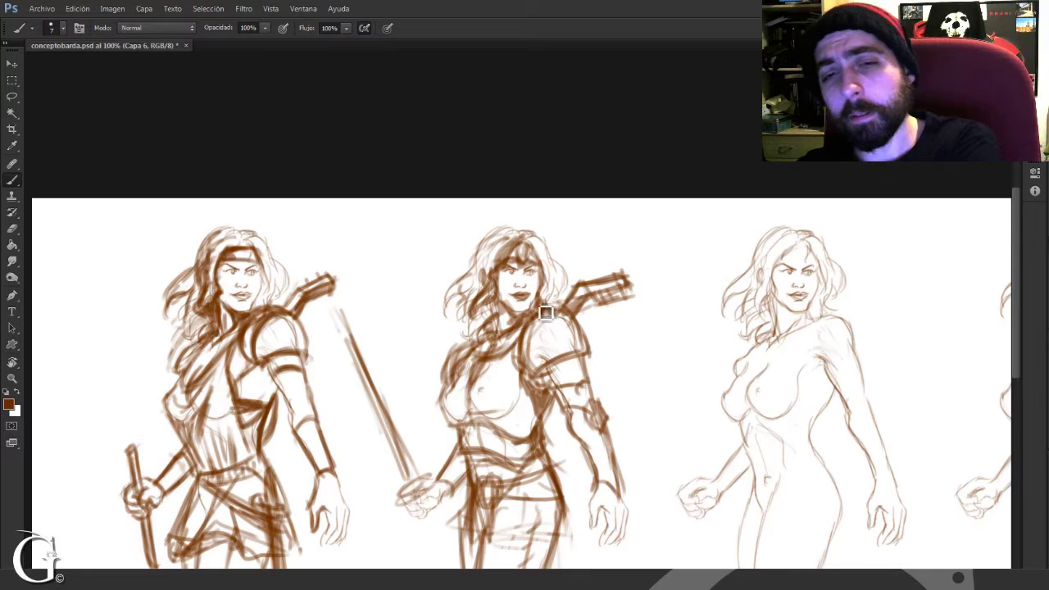
mouse_move(530, 246)
mouse_down()
mouse_move(477, 272)
mouse_move(471, 313)
mouse_move(480, 331)
mouse_move(554, 323)
mouse_move(506, 314)
mouse_move(501, 341)
mouse_up()
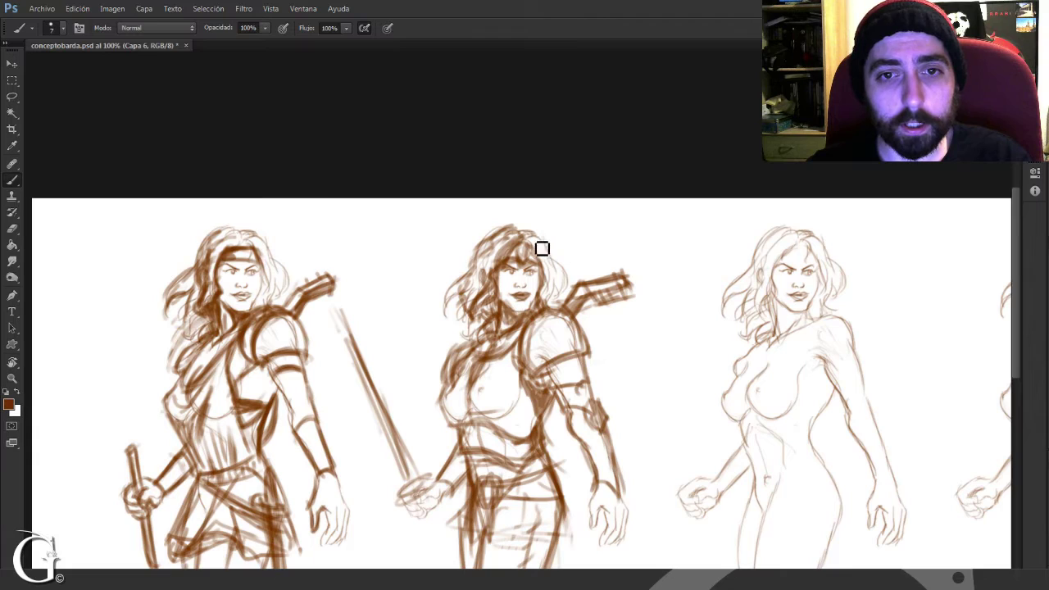
mouse_move(535, 249)
mouse_down()
mouse_move(552, 293)
mouse_move(557, 265)
mouse_move(570, 307)
mouse_move(548, 329)
mouse_up()
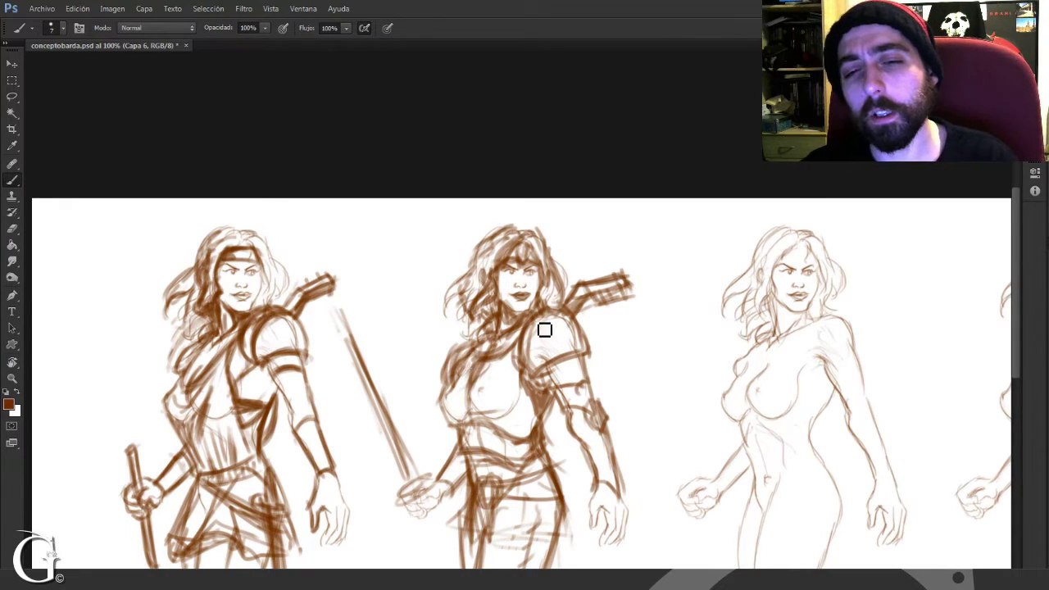
Step: Redraw the sword guard and the second figure's gripping fist with darker brush strokes
drag(436, 457, 454, 320)
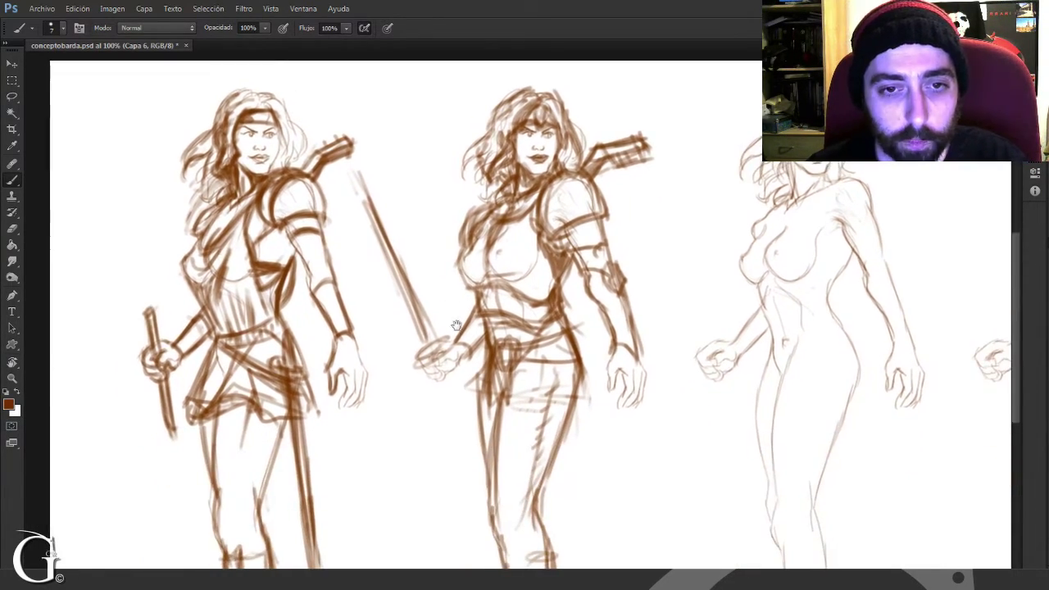
drag(422, 365, 449, 355)
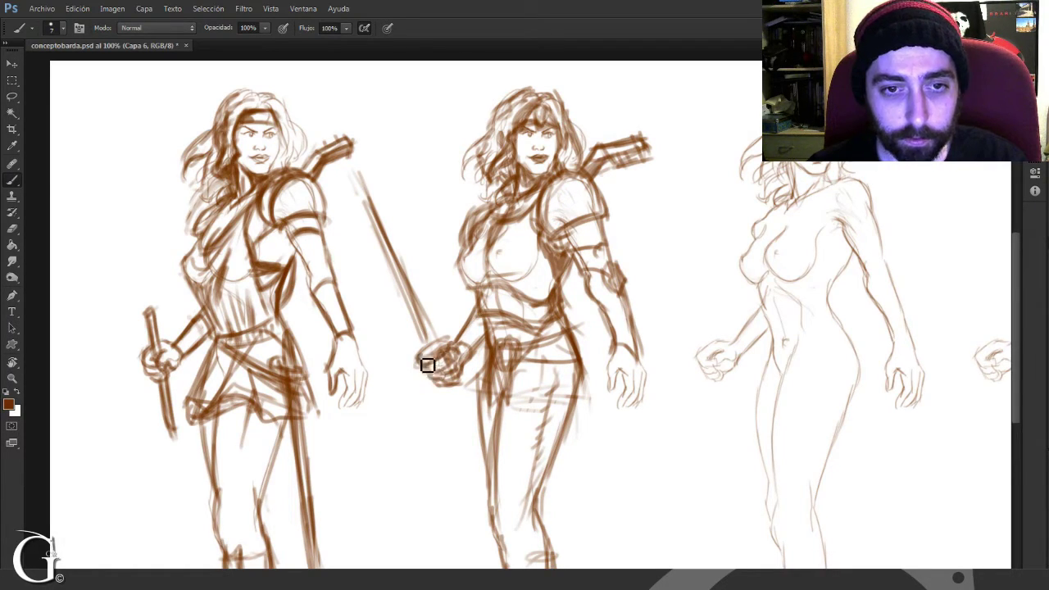
drag(448, 292, 454, 331)
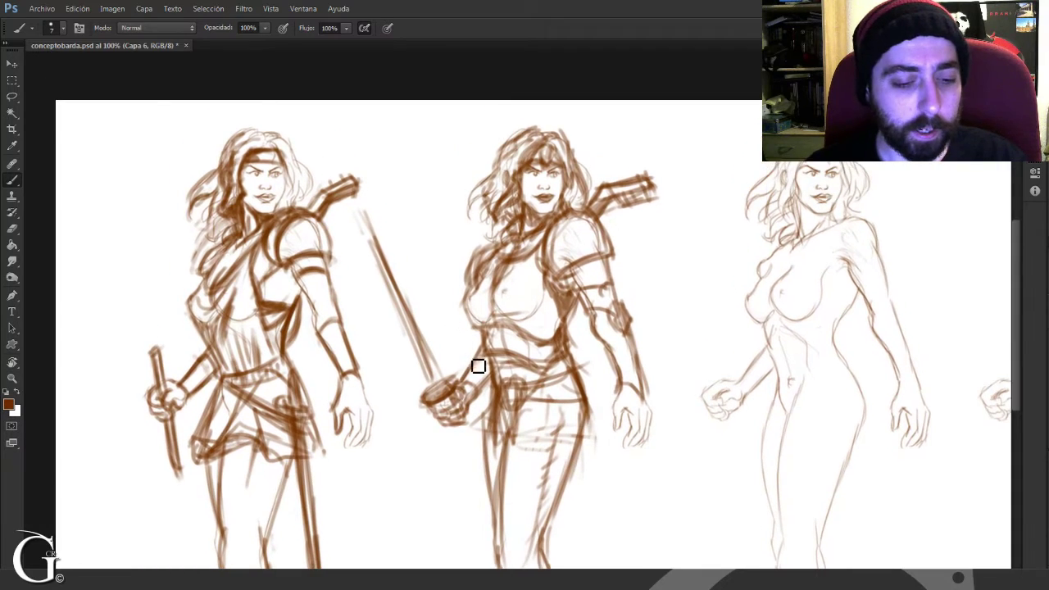
Step: Rotate the canvas to lay the second figure's sword nearly horizontal and darken its blade with long straight brush strokes
key(r)
drag(600, 232, 492, 246)
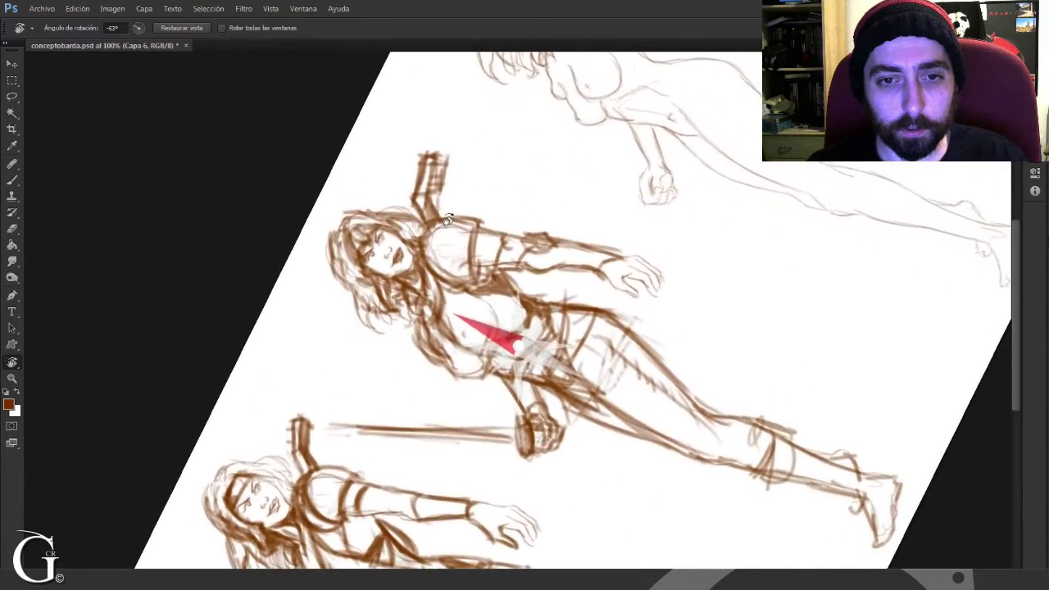
drag(546, 270, 506, 297)
key(b)
drag(402, 351, 581, 337)
drag(403, 354, 555, 346)
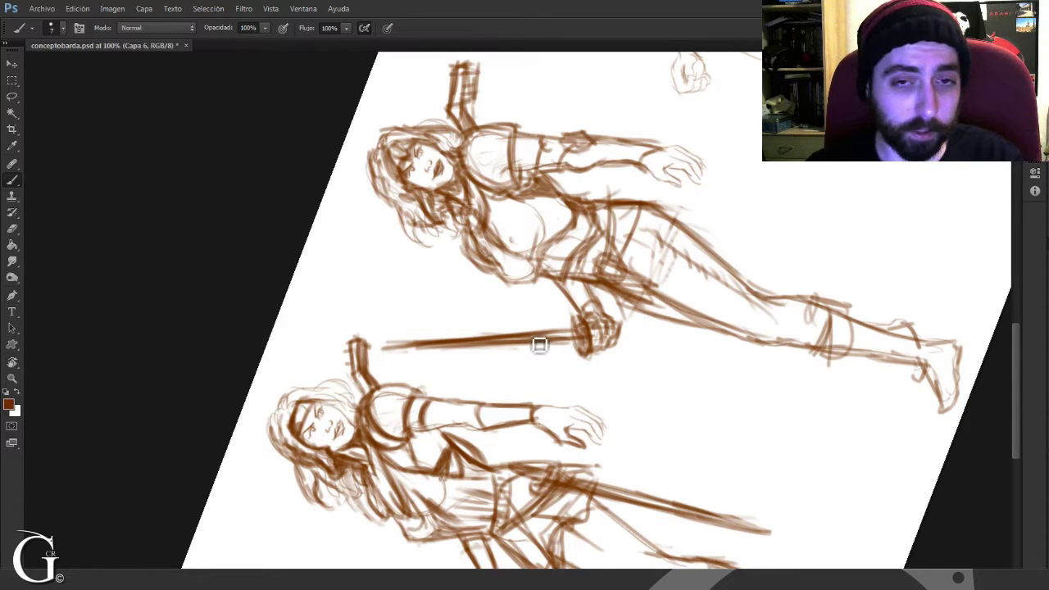
key(c)
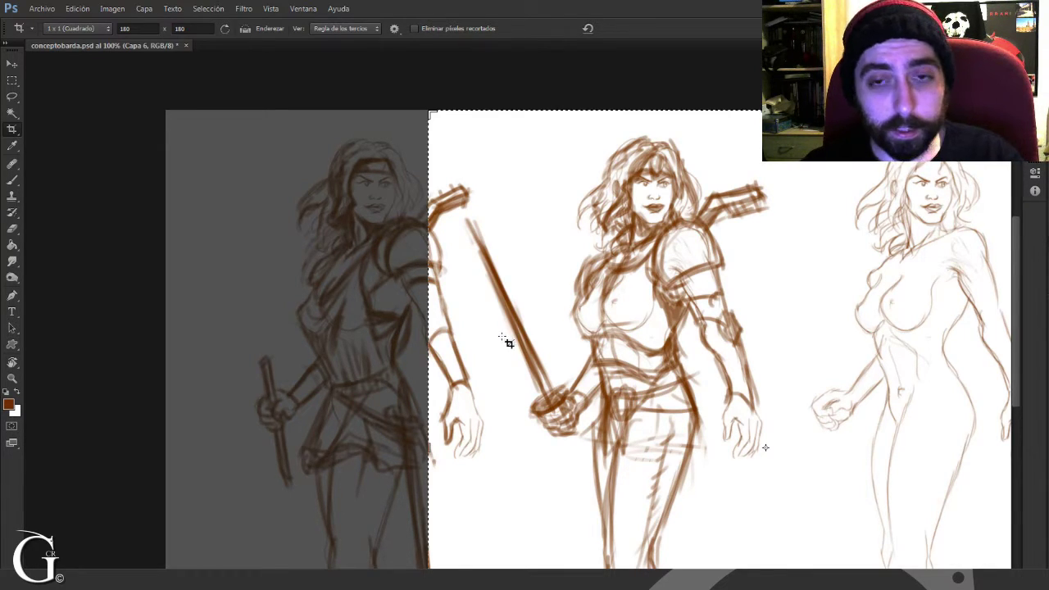
key(Escape)
Step: Shade the second figure's hair beside the cheek and the shadow around the neck with the brush
key(b)
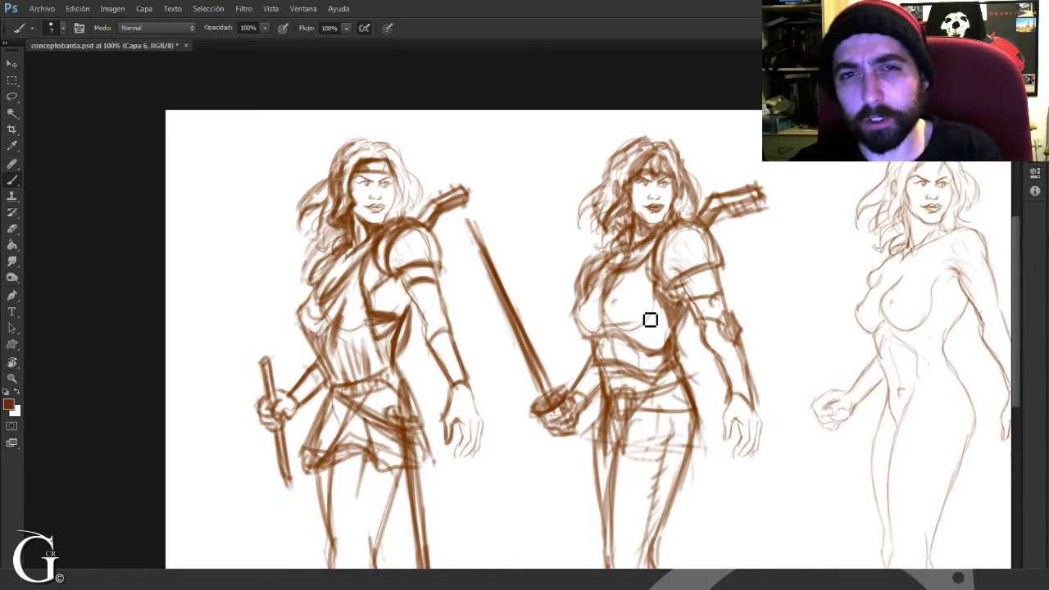
drag(727, 279, 667, 305)
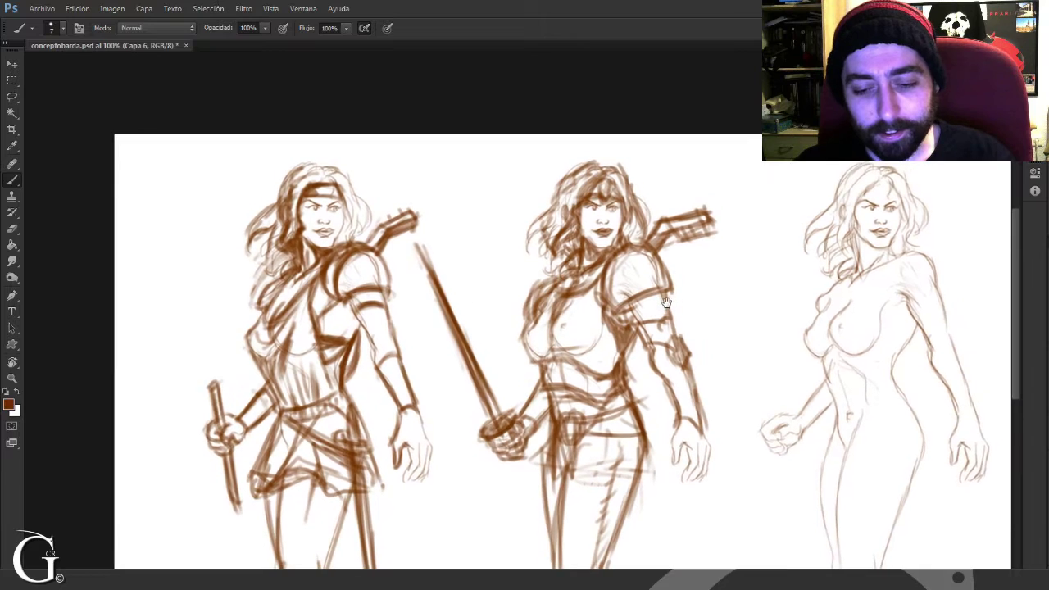
key(ctrl+plus)
drag(684, 235, 630, 395)
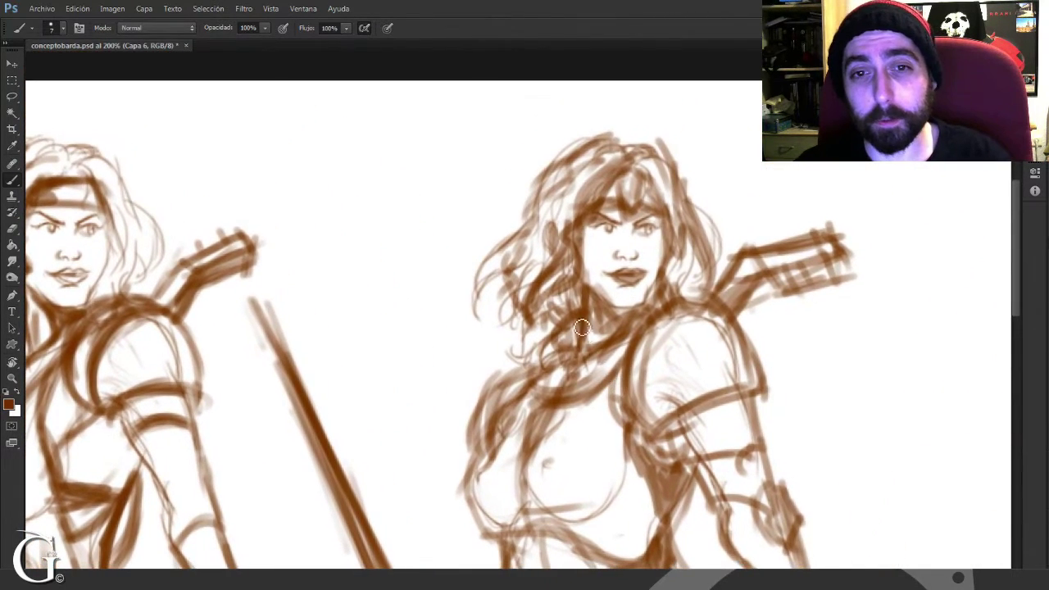
mouse_move(546, 316)
mouse_down()
mouse_move(564, 279)
mouse_move(574, 280)
mouse_up()
mouse_move(568, 233)
mouse_down()
mouse_move(562, 224)
mouse_move(562, 258)
mouse_up()
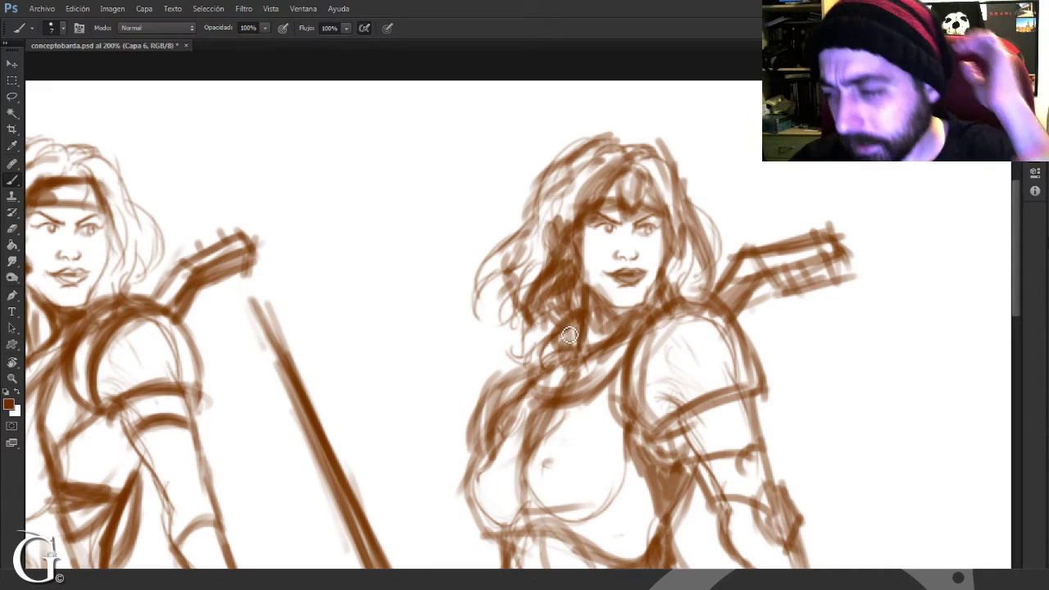
drag(597, 324, 581, 328)
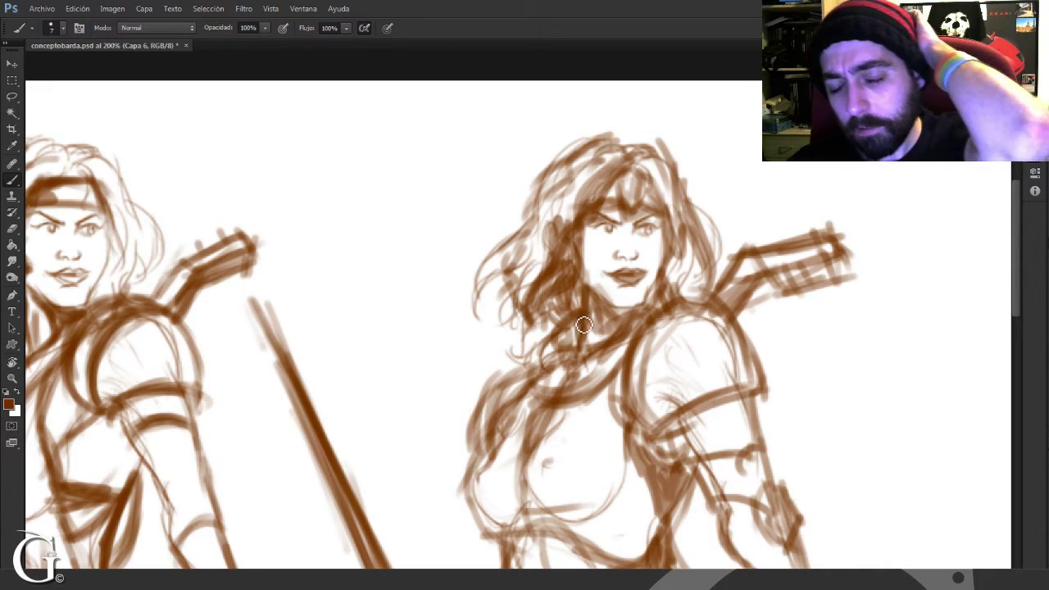
Step: Rotate the canvas and reinforce the armour bands, elbow guard and forearm contours on the second figure's lowered arm
drag(707, 368, 612, 297)
key(r)
drag(628, 247, 724, 311)
key(ctrl+minus)
drag(554, 393, 587, 364)
key(b)
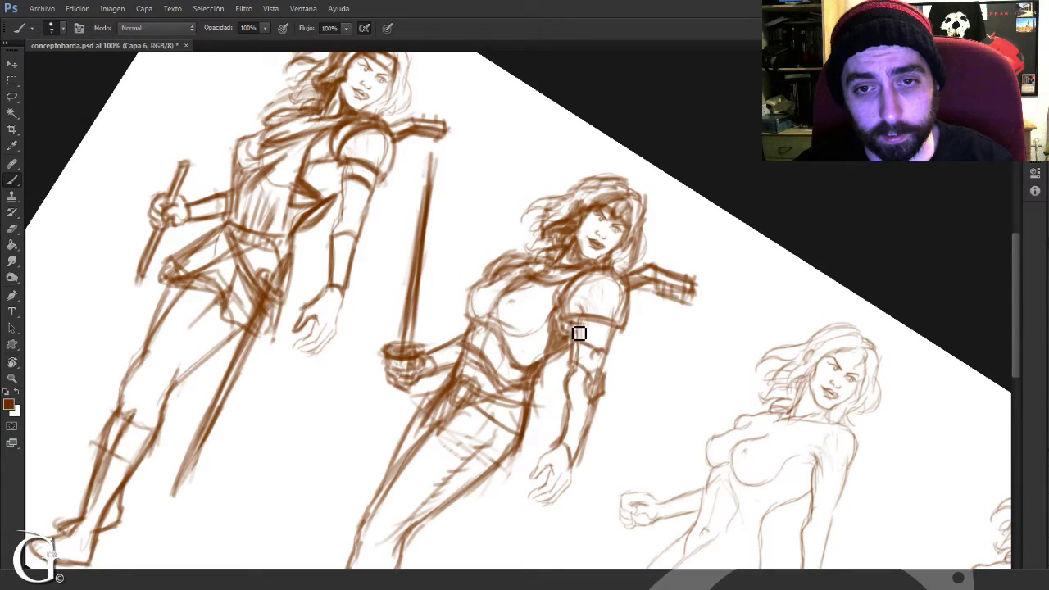
mouse_move(619, 346)
mouse_down()
mouse_move(592, 400)
mouse_move(593, 389)
mouse_move(601, 373)
mouse_move(612, 396)
mouse_move(599, 419)
mouse_move(573, 407)
mouse_move(580, 381)
mouse_move(564, 451)
mouse_move(576, 474)
mouse_move(603, 407)
mouse_move(588, 448)
mouse_up()
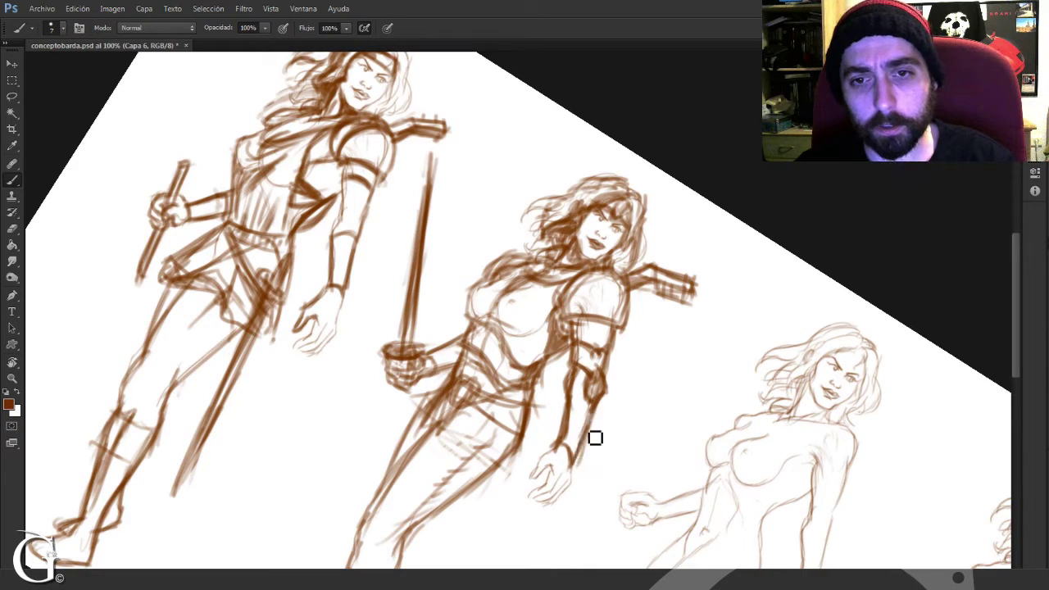
key(c)
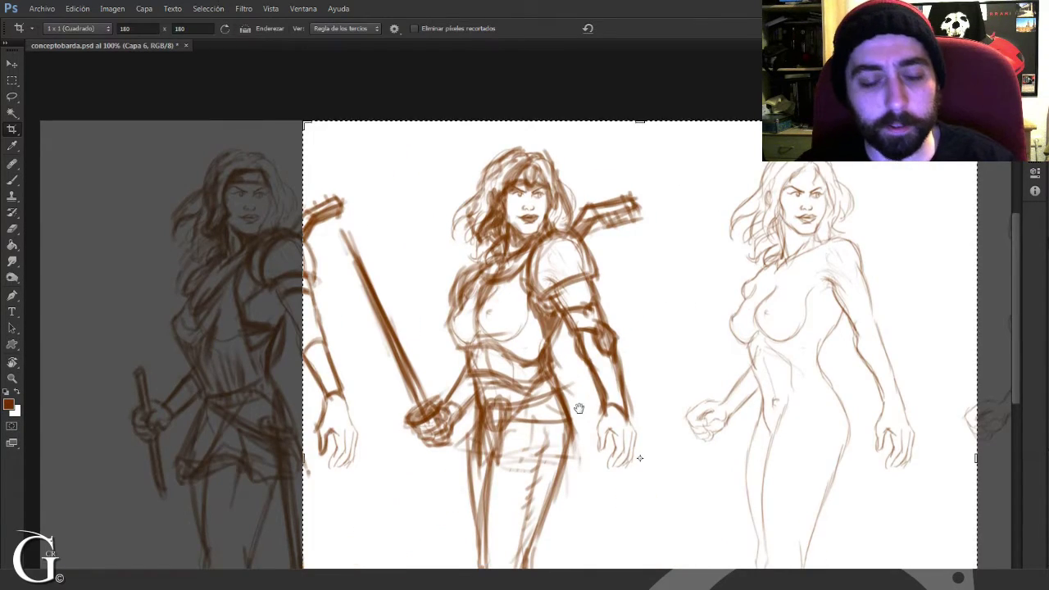
drag(579, 408, 579, 391)
key(Escape)
Step: Darken the second figure's scarf and chest contours, and define the fingers of the lowered hand
key(b)
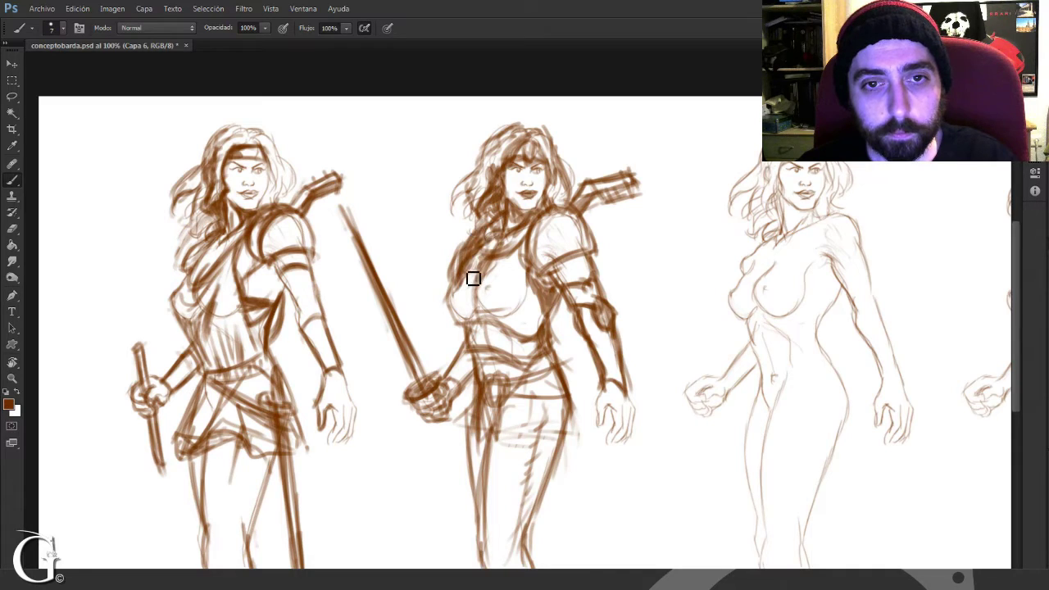
mouse_move(484, 241)
mouse_down()
mouse_move(451, 287)
mouse_move(455, 296)
mouse_move(467, 275)
mouse_move(476, 281)
mouse_move(458, 322)
mouse_move(529, 328)
mouse_up()
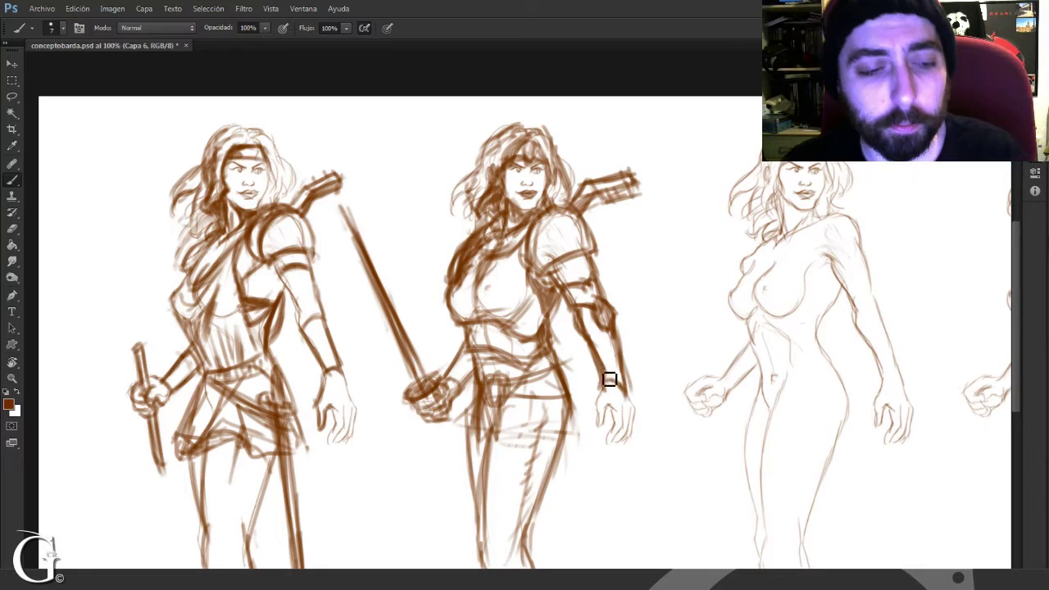
drag(604, 403, 569, 347)
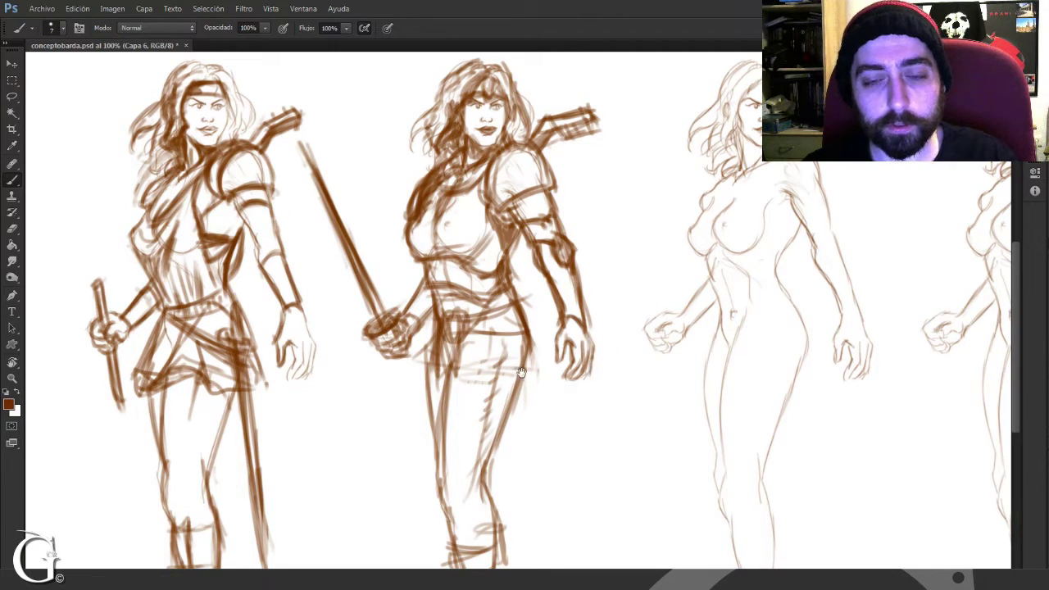
Step: Refine the second figure's belt, hips and thighs, alternating darker brush strokes with erasing of stray construction lines
drag(522, 374, 593, 355)
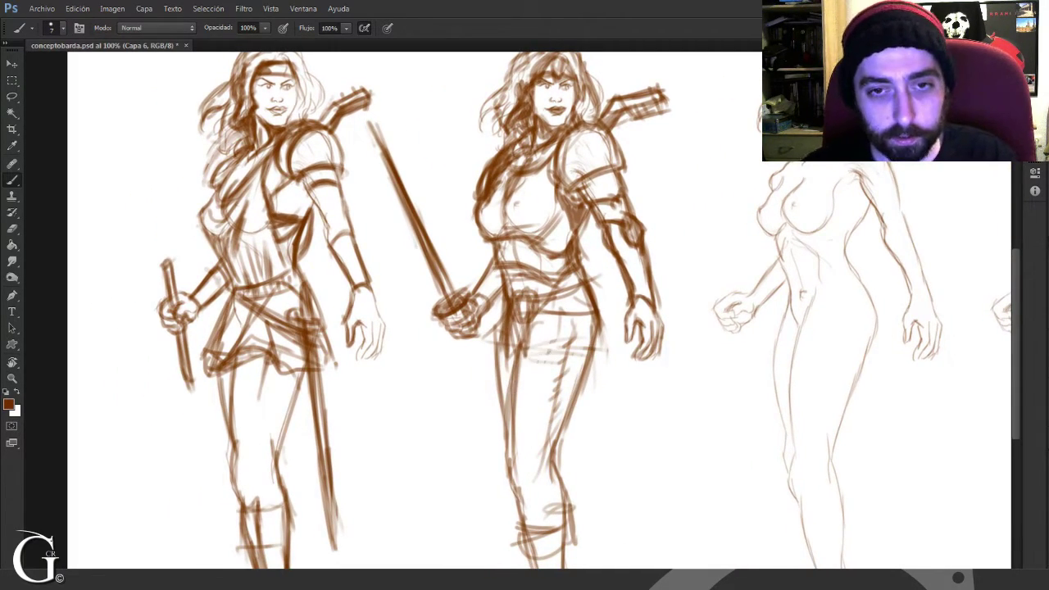
key(e)
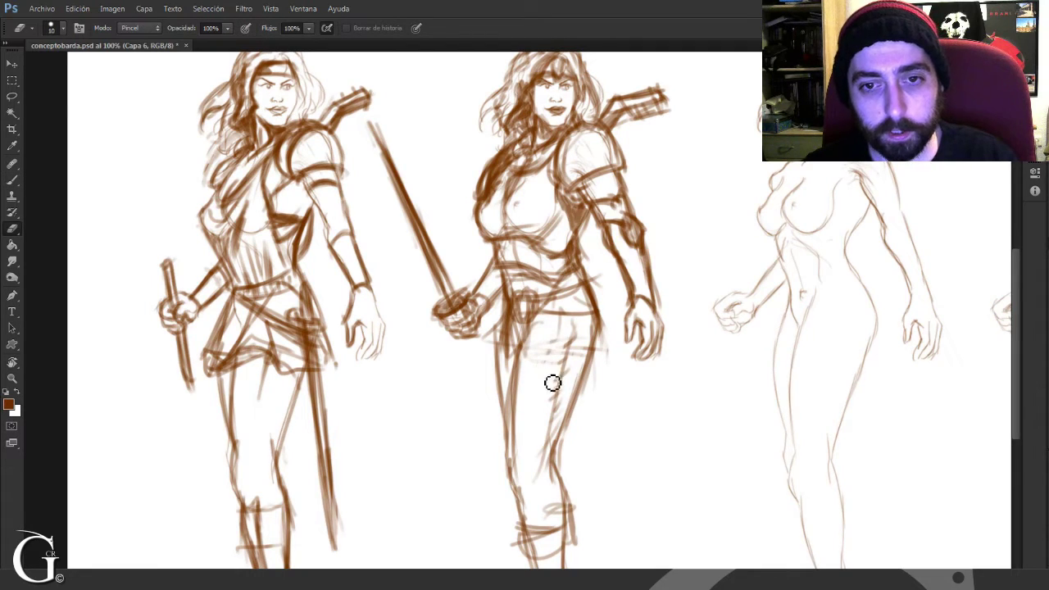
key(b)
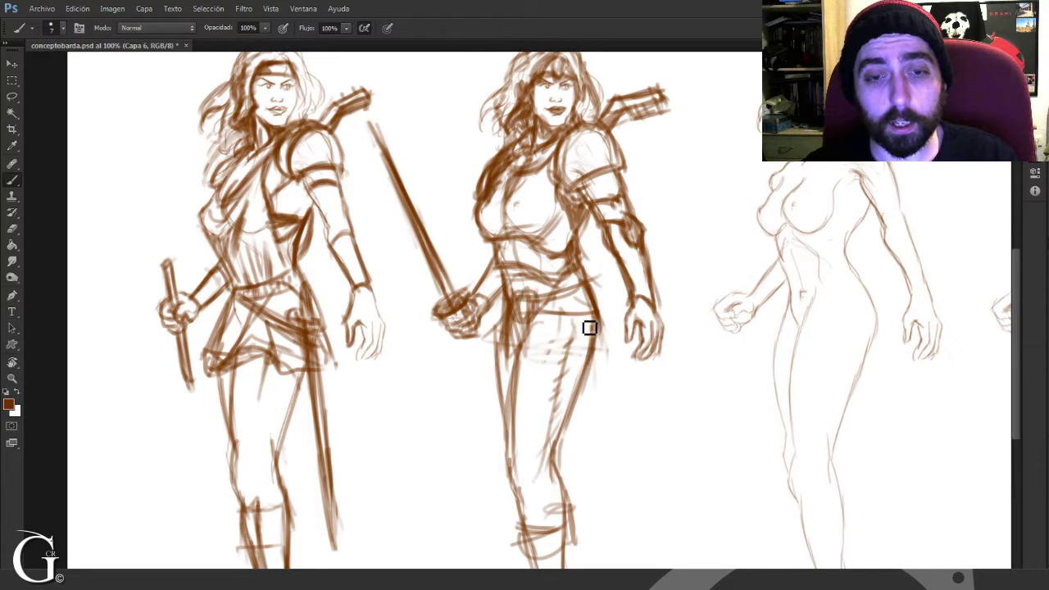
key(e)
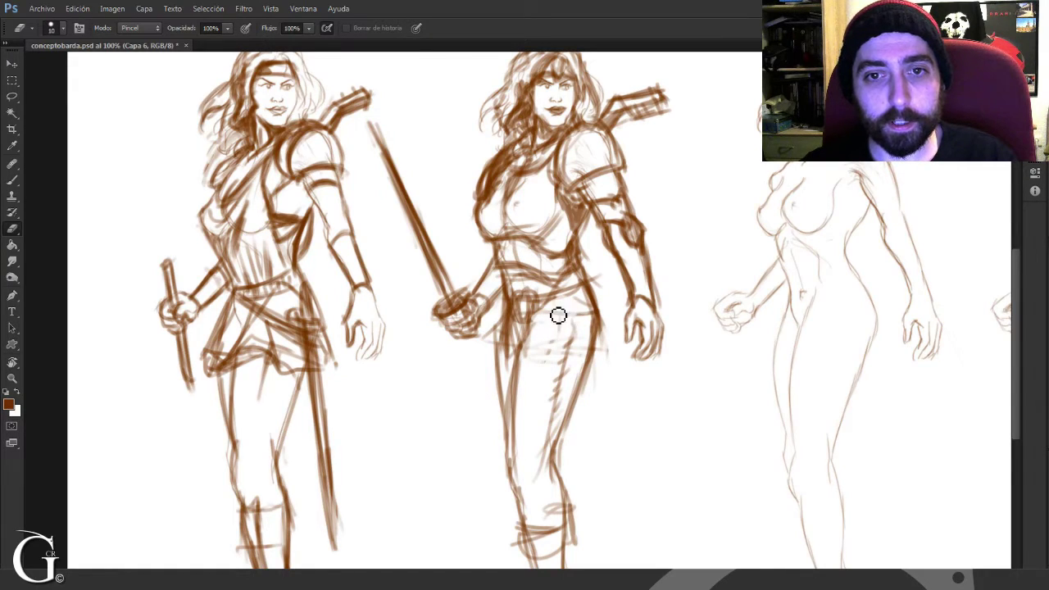
key(b)
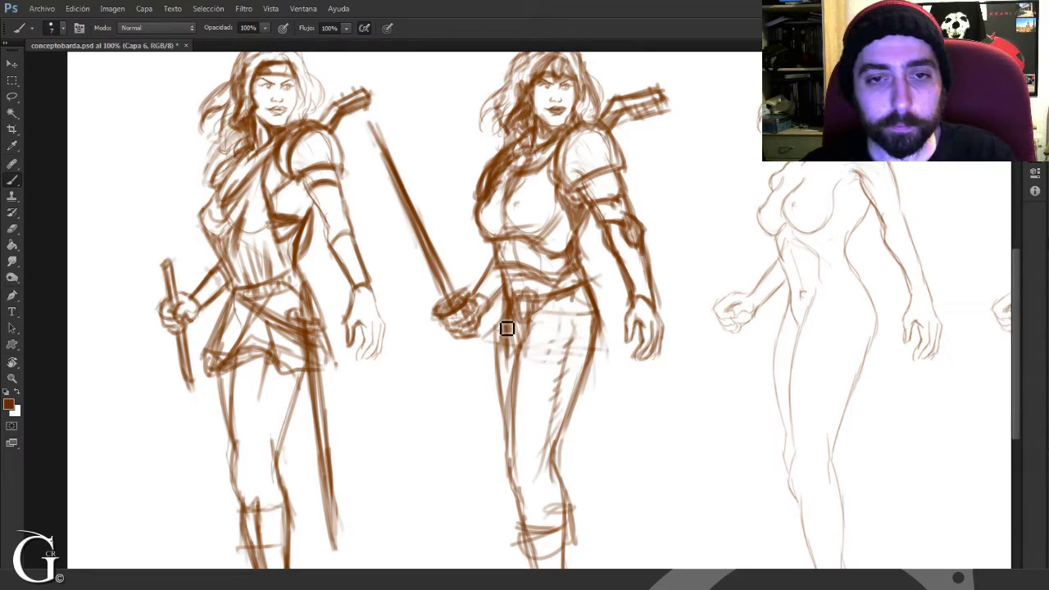
key(e)
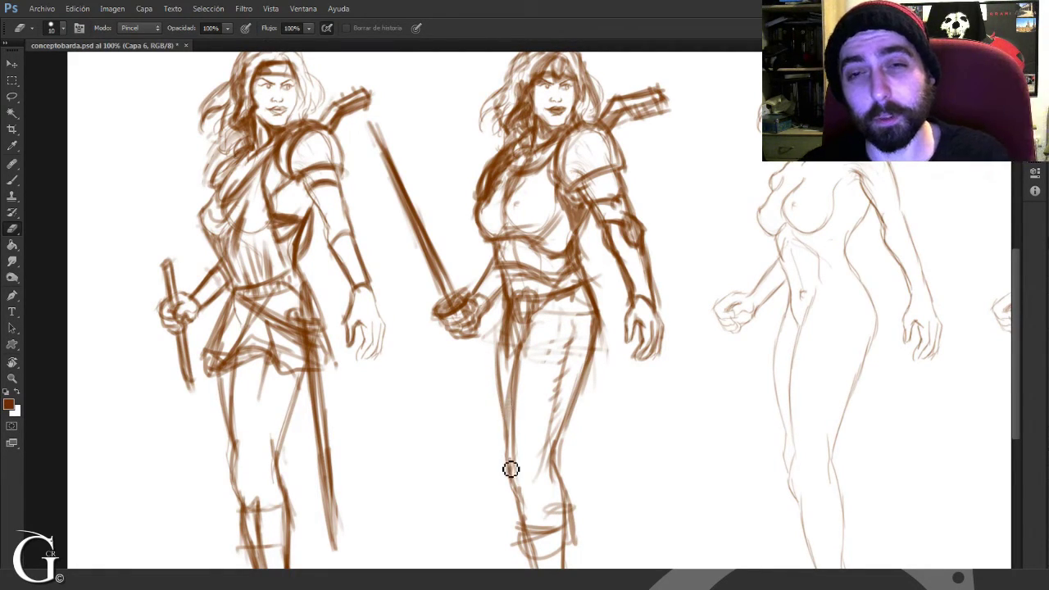
Step: Darken the weapon handle projecting behind the second figure's shoulder with the brush
drag(654, 233, 611, 311)
mouse_move(618, 247)
mouse_down()
mouse_move(593, 258)
mouse_move(599, 265)
mouse_move(619, 239)
mouse_move(633, 249)
mouse_move(595, 256)
mouse_move(580, 283)
mouse_up()
key(b)
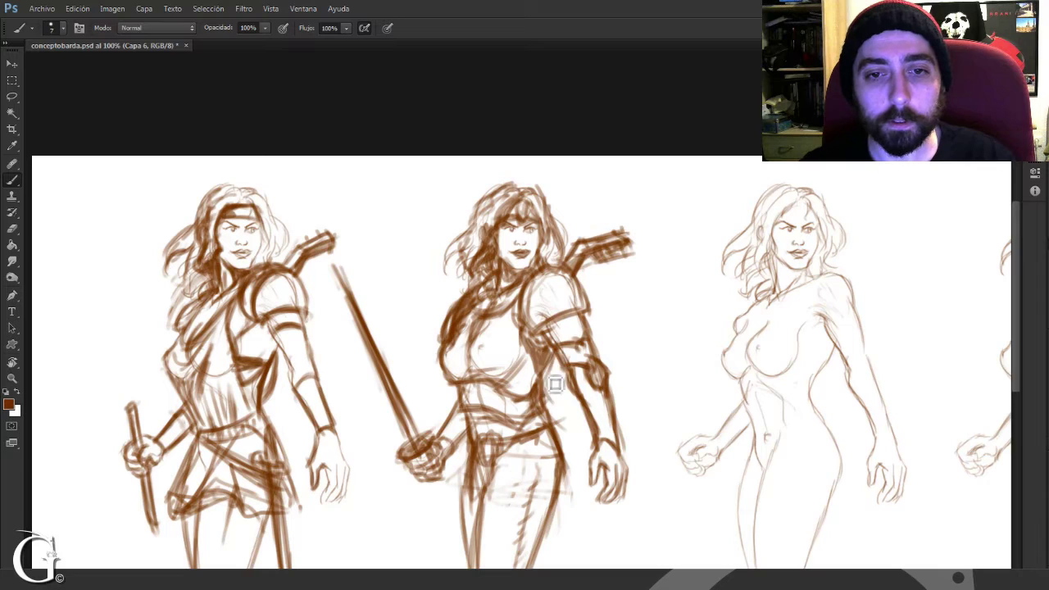
mouse_move(555, 365)
mouse_down()
mouse_move(554, 421)
mouse_move(537, 435)
mouse_move(571, 283)
mouse_move(584, 319)
mouse_up()
drag(648, 281, 544, 285)
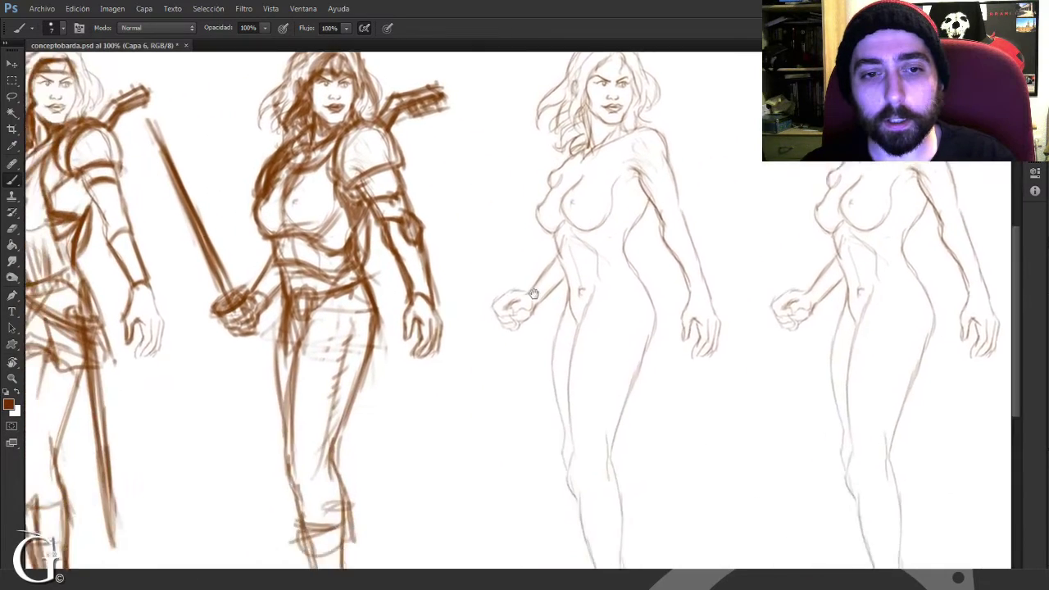
Step: Draw the second figure's boot, reinforcing the knee cuff, shin contours, heel and sole
mouse_move(466, 390)
mouse_down()
mouse_move(487, 403)
mouse_move(512, 360)
mouse_move(506, 403)
mouse_move(458, 387)
mouse_move(491, 409)
mouse_move(514, 366)
mouse_move(502, 448)
mouse_move(519, 389)
mouse_up()
drag(500, 447, 509, 358)
mouse_move(519, 311)
mouse_down()
mouse_move(517, 387)
mouse_move(517, 305)
mouse_move(519, 380)
mouse_move(477, 319)
mouse_move(498, 403)
mouse_move(497, 381)
mouse_move(491, 412)
mouse_move(454, 432)
mouse_move(509, 421)
mouse_up()
mouse_move(523, 417)
mouse_down()
mouse_move(520, 387)
mouse_move(525, 421)
mouse_move(452, 430)
mouse_move(477, 439)
mouse_move(460, 422)
mouse_move(493, 432)
mouse_move(487, 439)
mouse_move(522, 413)
mouse_move(483, 432)
mouse_up()
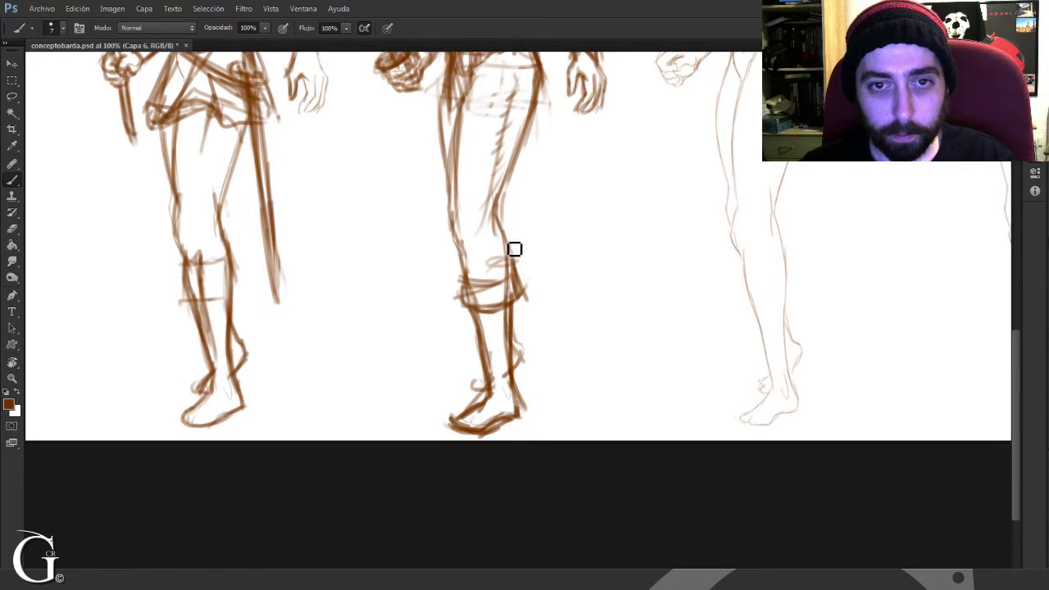
mouse_move(522, 259)
mouse_down()
mouse_move(530, 355)
mouse_move(517, 339)
mouse_move(531, 369)
mouse_move(474, 395)
mouse_move(485, 386)
mouse_move(483, 398)
mouse_move(499, 400)
mouse_move(525, 381)
mouse_up()
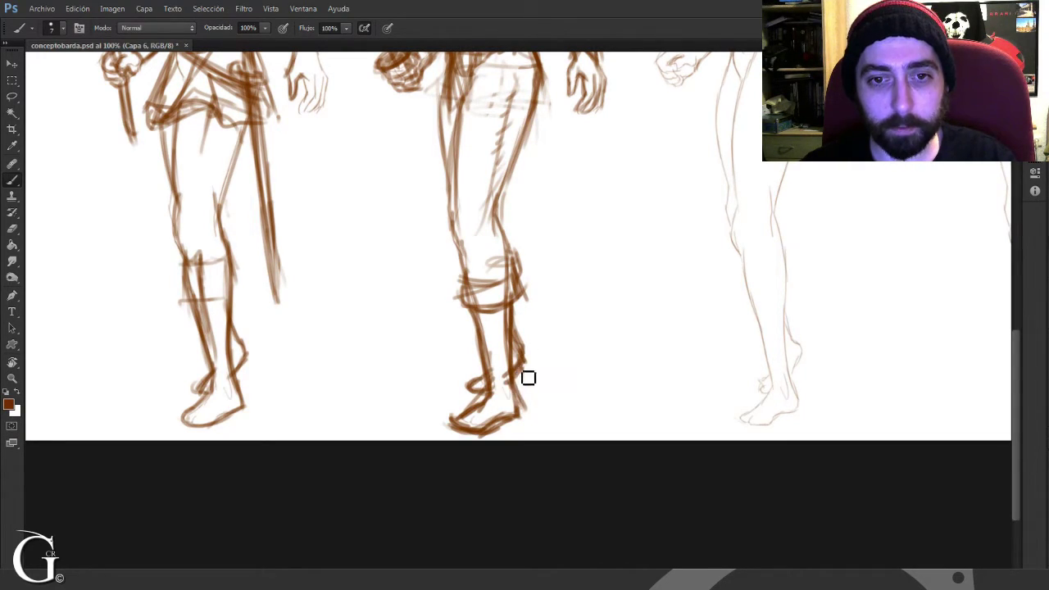
Step: Erase the stray marks around the tip of the second figure's sword with the Eraser
drag(568, 289, 529, 455)
drag(558, 205, 548, 362)
drag(442, 389, 559, 369)
drag(397, 371, 481, 393)
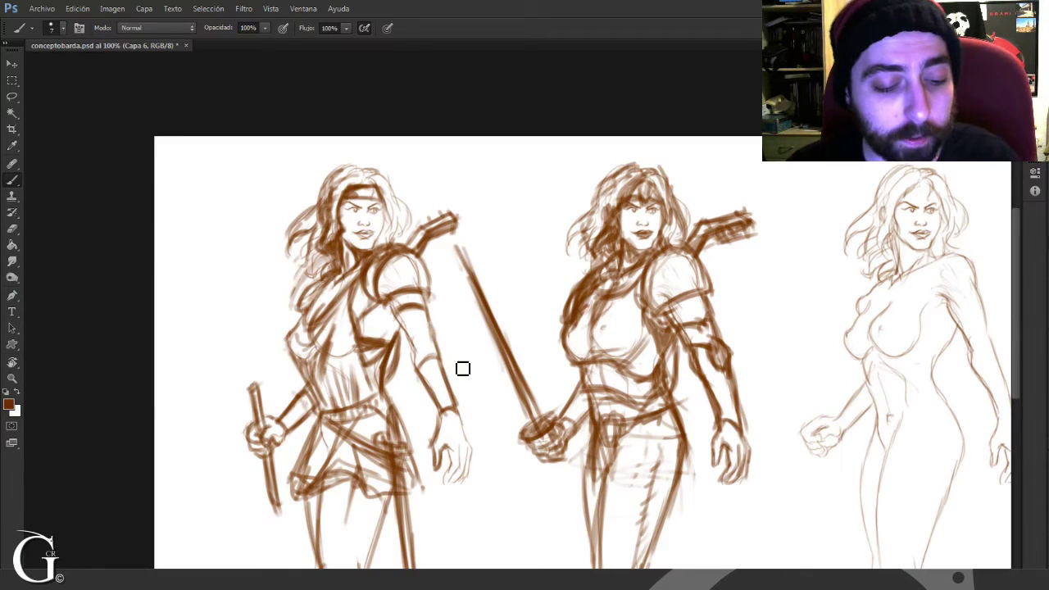
key(e)
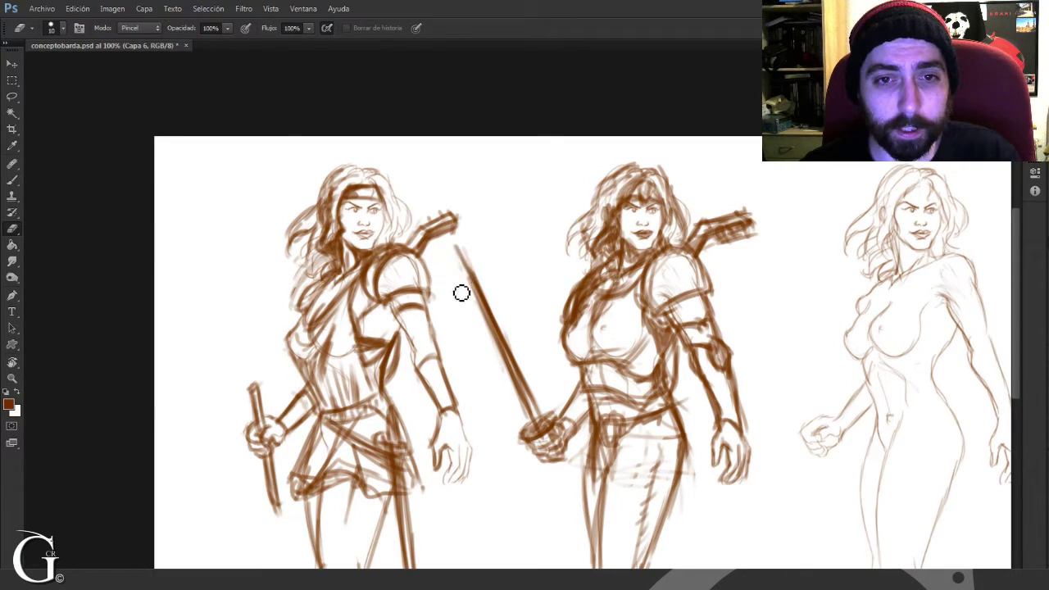
drag(458, 249, 461, 255)
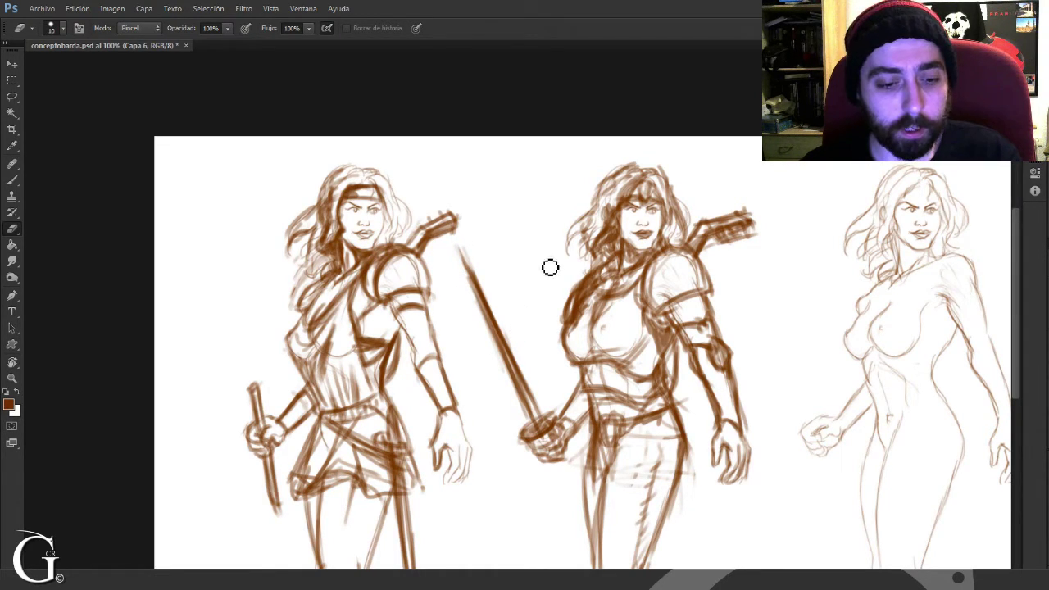
Step: Redraw the second figure's sword blade as longer, cleaner edges with the canvas rotated, erasing excess line along the blade
key(r)
mouse_move(529, 213)
mouse_down()
mouse_move(634, 330)
mouse_move(590, 409)
mouse_move(601, 397)
mouse_up()
drag(471, 376, 508, 318)
key(b)
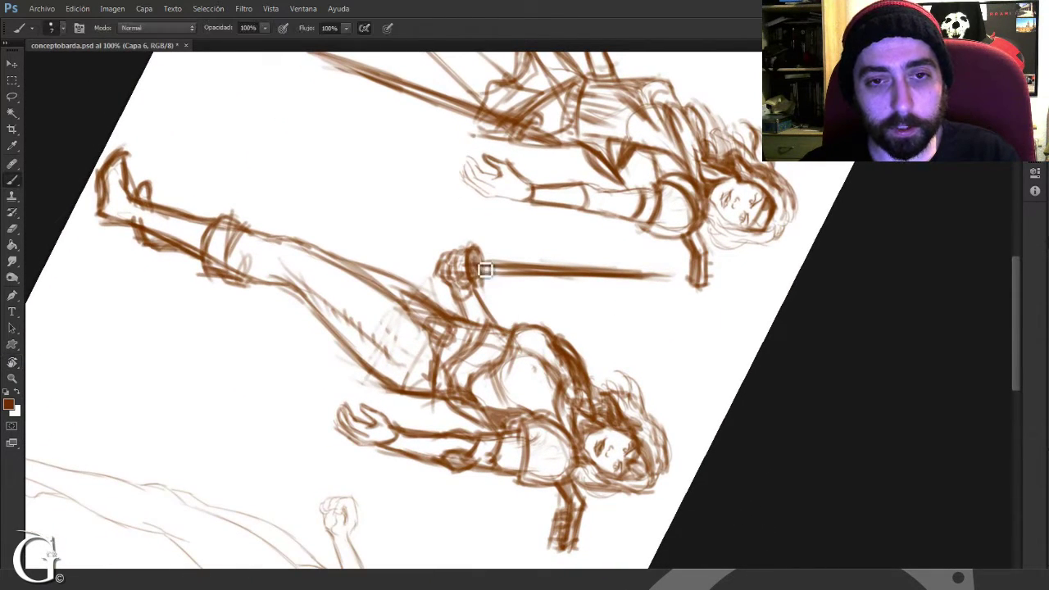
drag(482, 267, 644, 276)
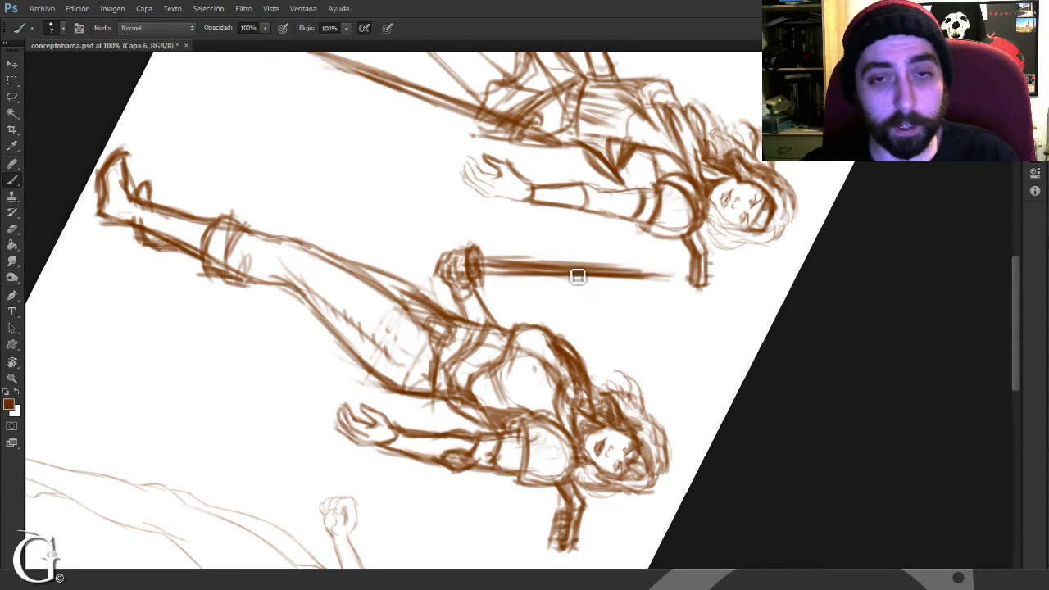
key(e)
mouse_move(507, 260)
mouse_down()
mouse_move(590, 265)
mouse_move(512, 266)
mouse_move(583, 265)
mouse_move(513, 297)
mouse_move(627, 282)
mouse_up()
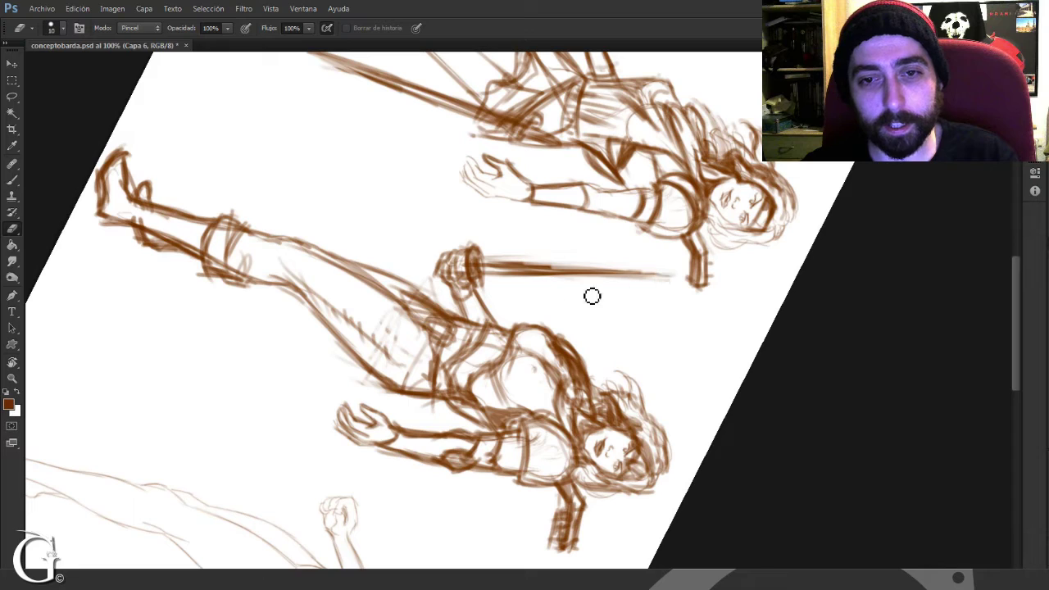
key(b)
drag(503, 262, 638, 280)
key(c)
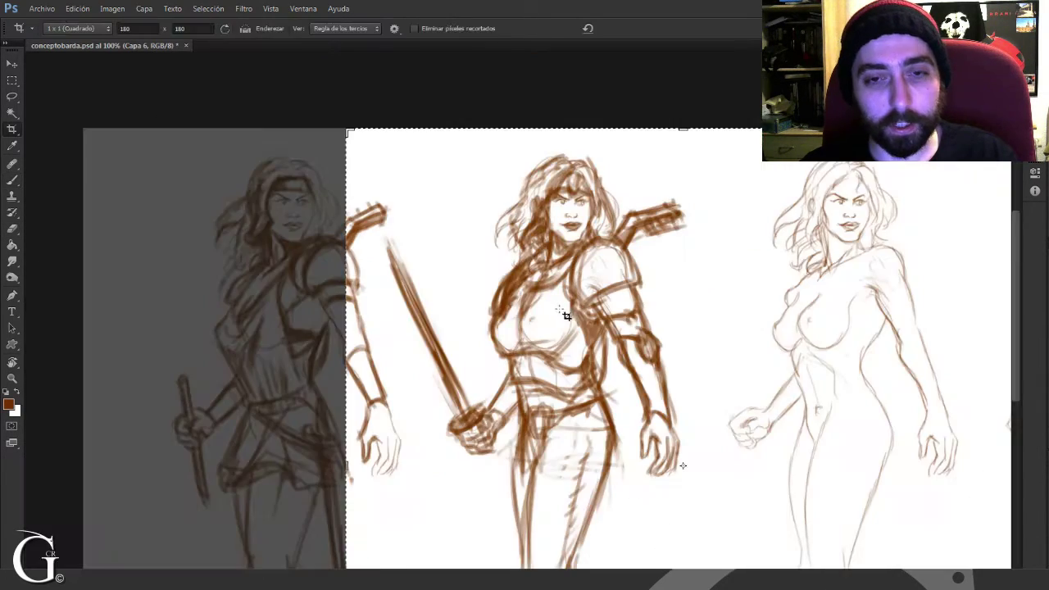
key(b)
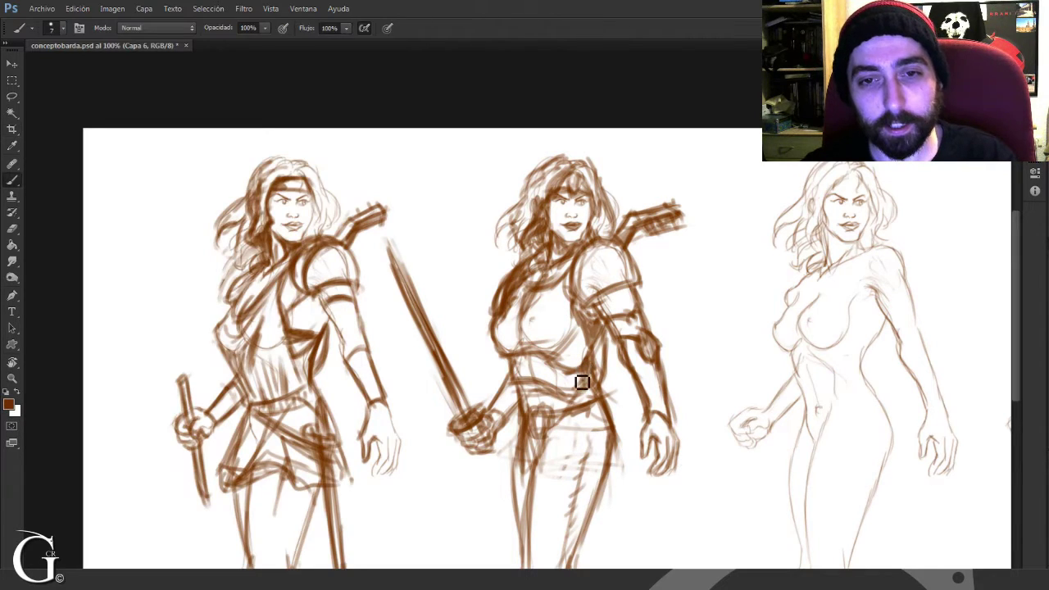
Step: Compare the two costumed figures with the undressed base figures beside them
drag(583, 431, 536, 248)
drag(544, 324, 412, 445)
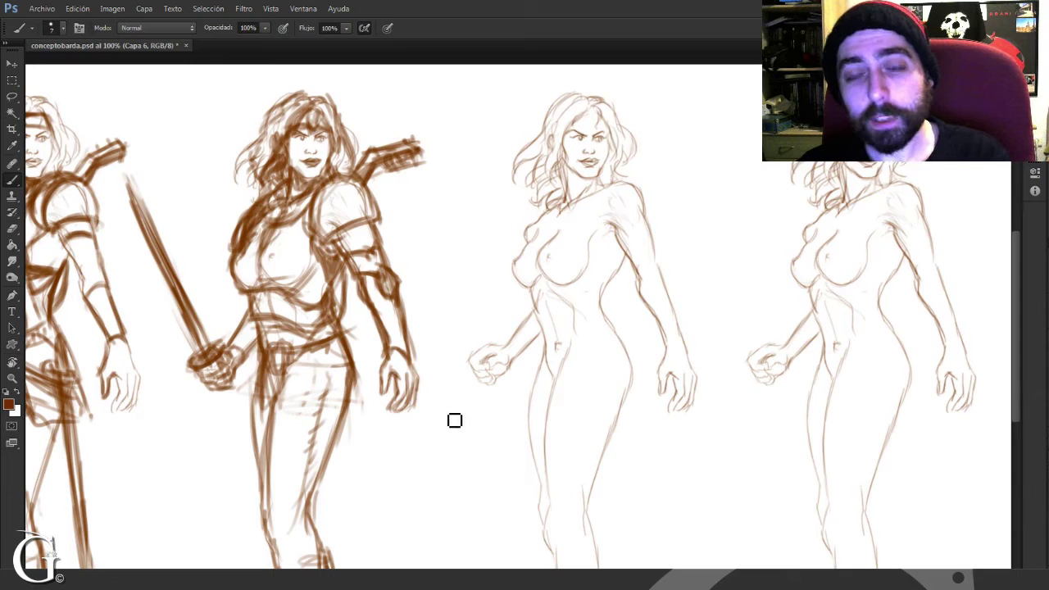
drag(492, 348, 483, 400)
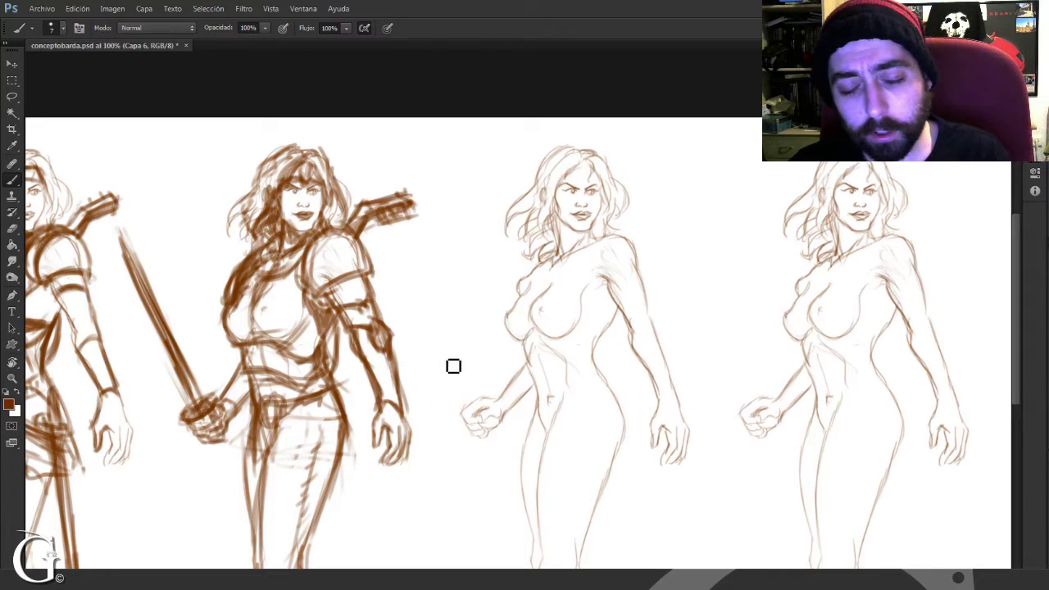
drag(616, 280, 593, 349)
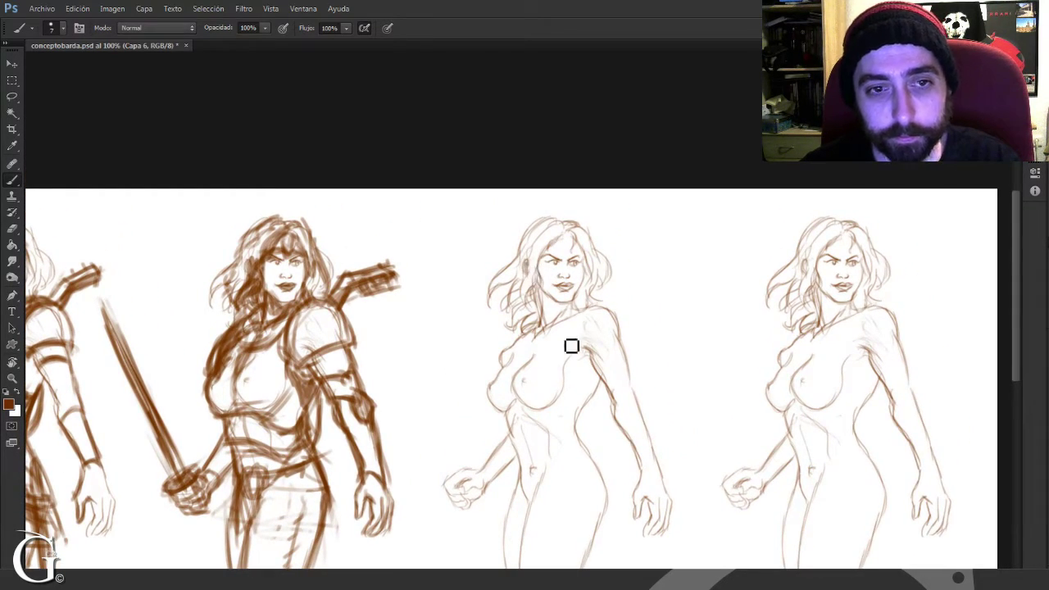
drag(452, 370, 782, 251)
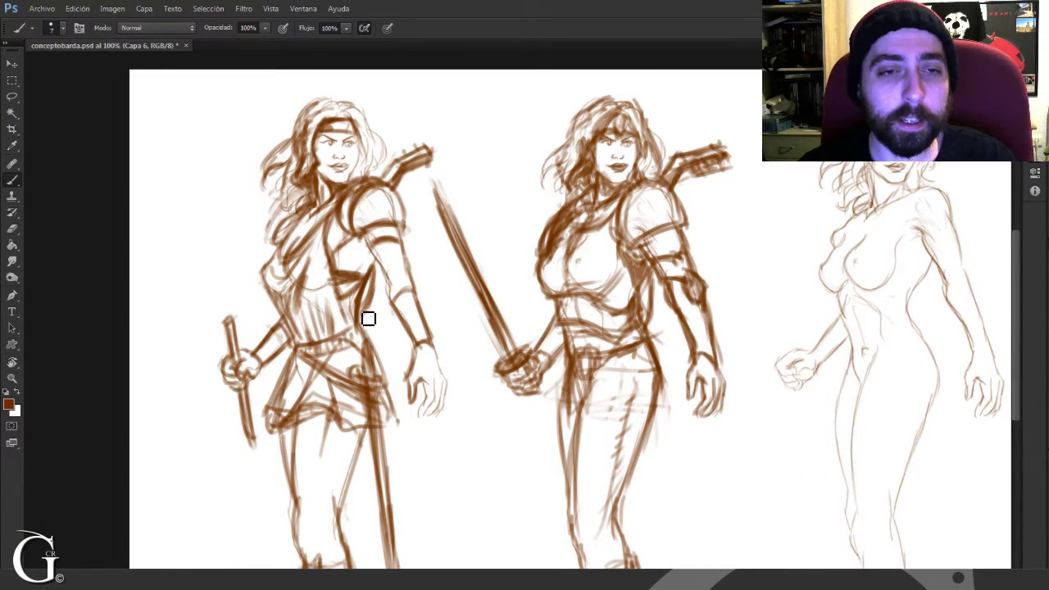
mouse_move(411, 432)
mouse_down()
mouse_move(445, 442)
mouse_move(480, 398)
mouse_move(320, 346)
mouse_move(404, 345)
mouse_move(300, 370)
mouse_up()
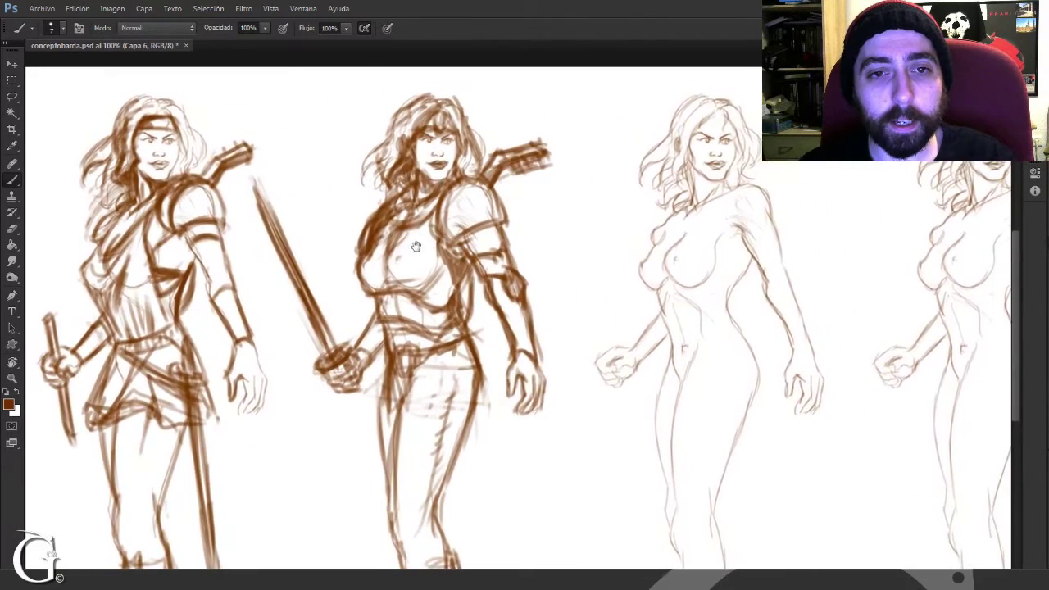
mouse_move(483, 381)
mouse_down()
mouse_move(446, 307)
mouse_move(425, 384)
mouse_up()
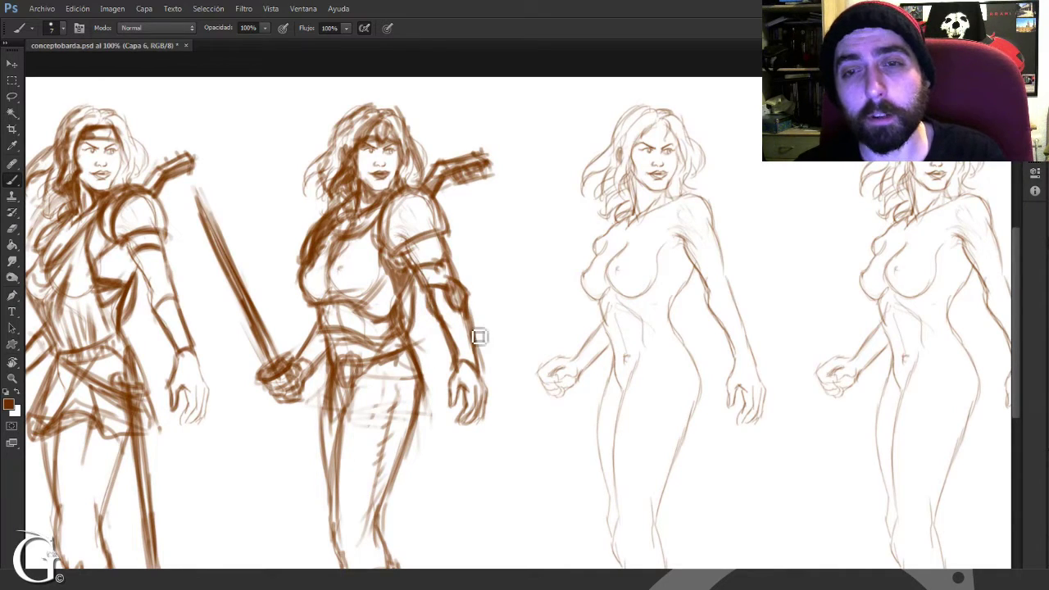
drag(607, 358, 534, 384)
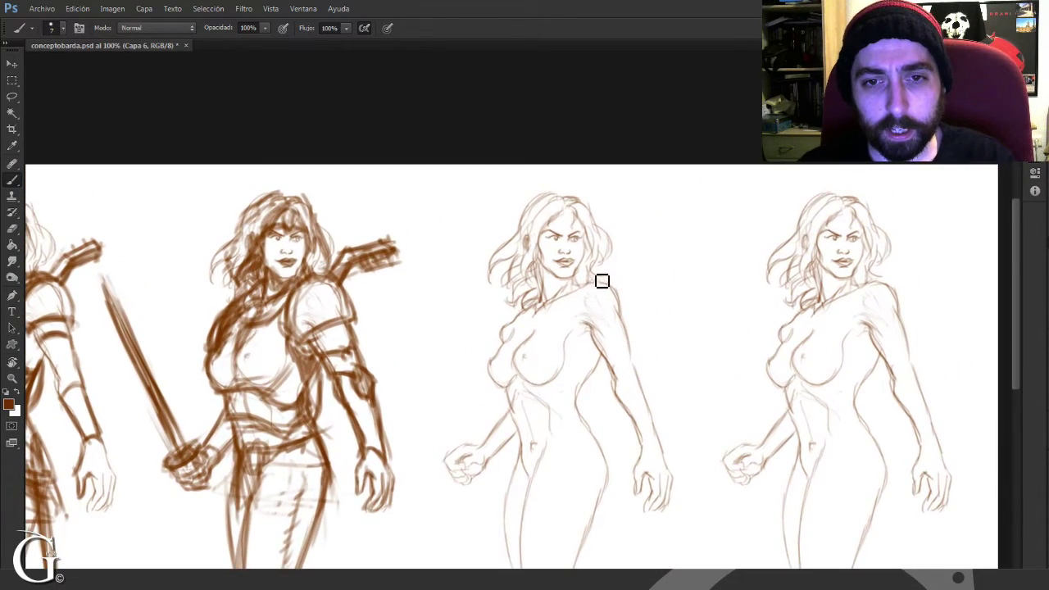
Step: Sketch a draped scarf across the third figure's neck, shoulder and upper chest, with a short sleeve edge on the upper arm
mouse_move(582, 311)
mouse_down()
mouse_move(601, 327)
mouse_move(586, 318)
mouse_move(589, 294)
mouse_move(559, 331)
mouse_up()
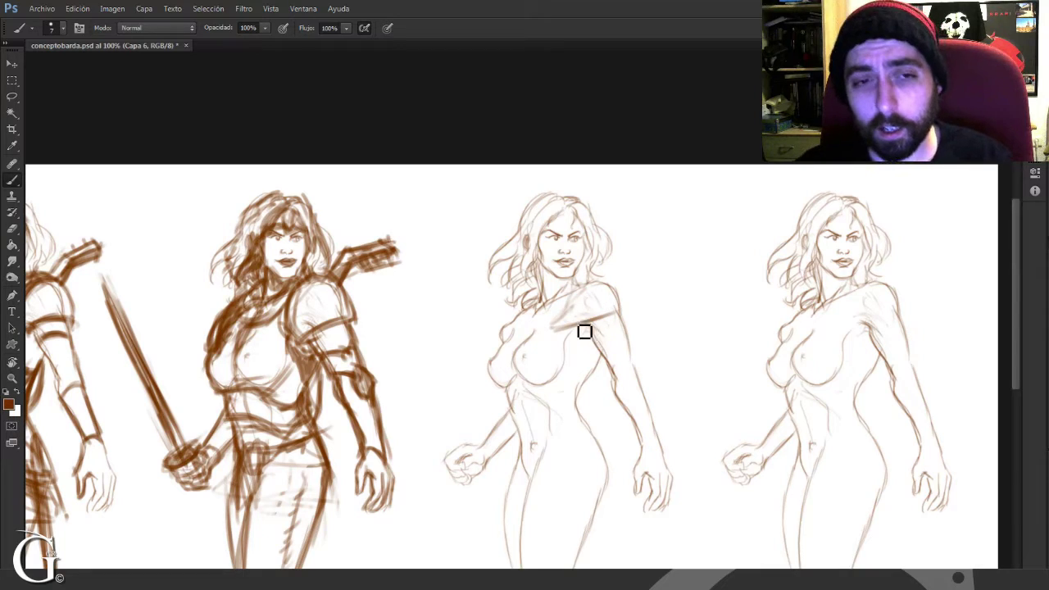
drag(541, 334, 567, 328)
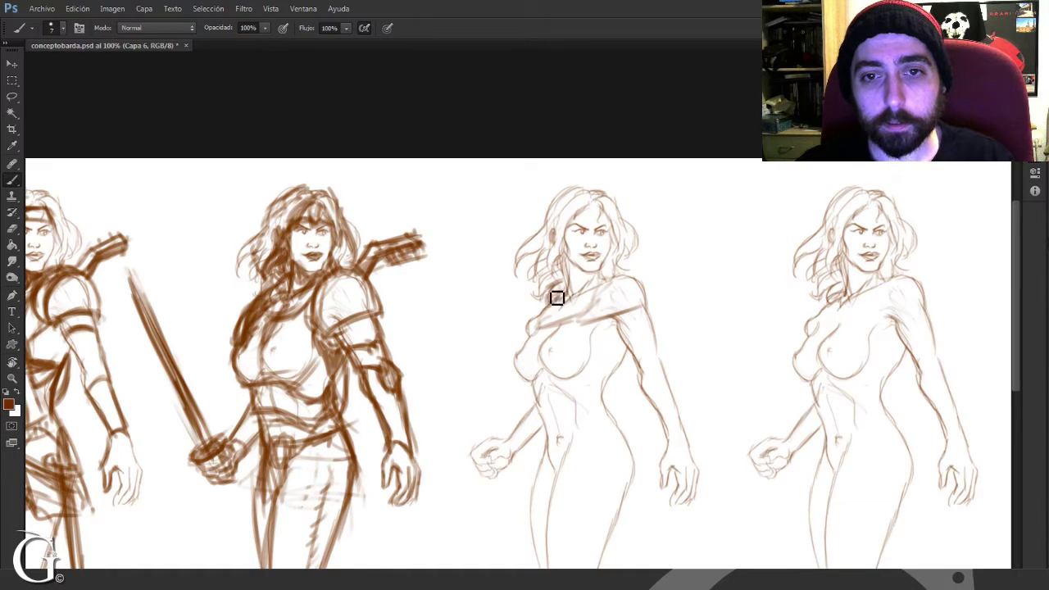
mouse_move(560, 305)
mouse_down()
mouse_move(573, 317)
mouse_move(618, 283)
mouse_move(611, 346)
mouse_move(602, 315)
mouse_move(625, 330)
mouse_move(632, 312)
mouse_move(650, 316)
mouse_move(650, 298)
mouse_up()
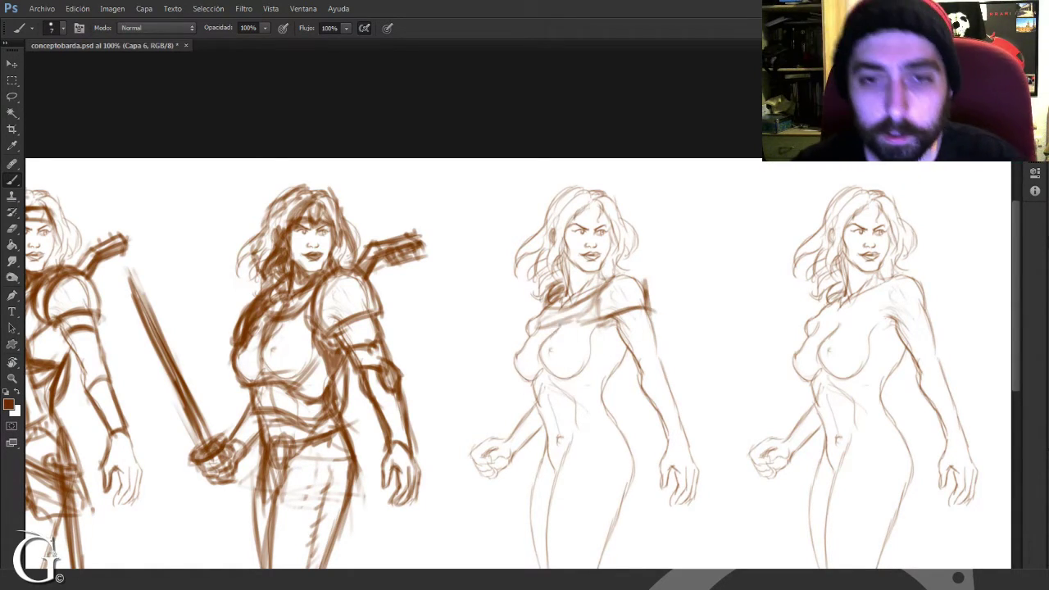
drag(531, 343, 652, 318)
mouse_move(530, 343)
mouse_down()
mouse_move(562, 303)
mouse_move(532, 337)
mouse_move(569, 330)
mouse_move(557, 312)
mouse_move(570, 301)
mouse_move(556, 324)
mouse_move(561, 310)
mouse_move(567, 333)
mouse_move(551, 334)
mouse_move(544, 325)
mouse_move(594, 310)
mouse_move(558, 329)
mouse_move(598, 300)
mouse_move(589, 320)
mouse_move(611, 279)
mouse_up()
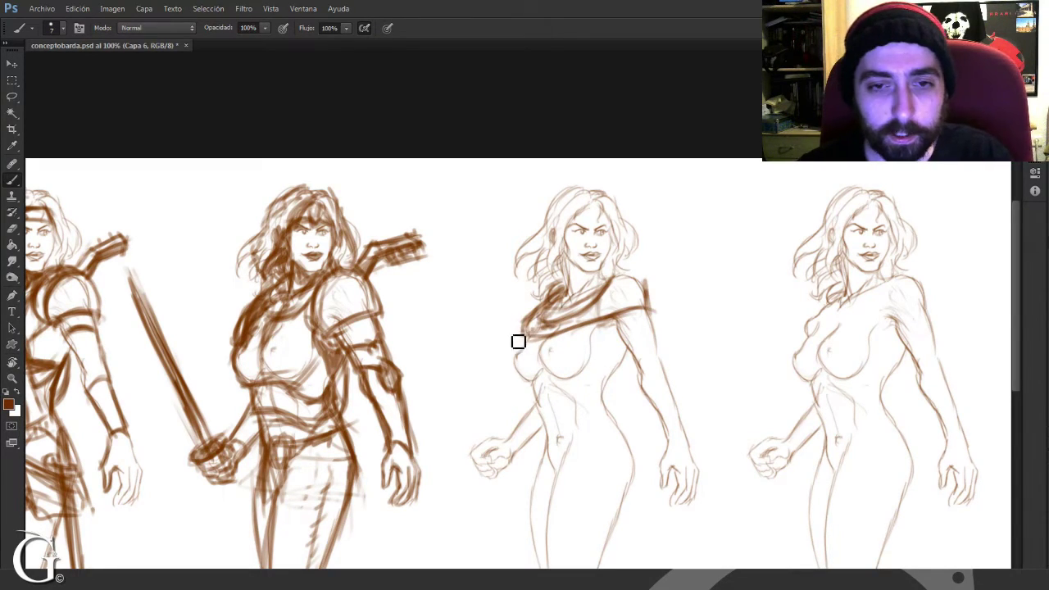
drag(512, 367, 564, 353)
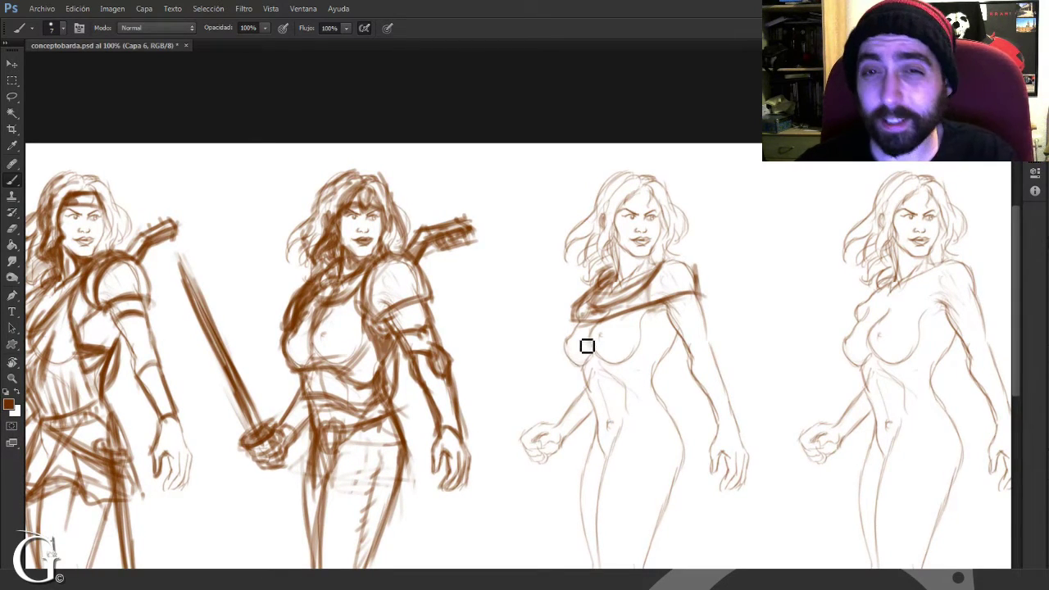
Step: Erase the scarf's lower folds over the third figure's chest with a size 40 eraser and redraw the sleeve hem
key(e)
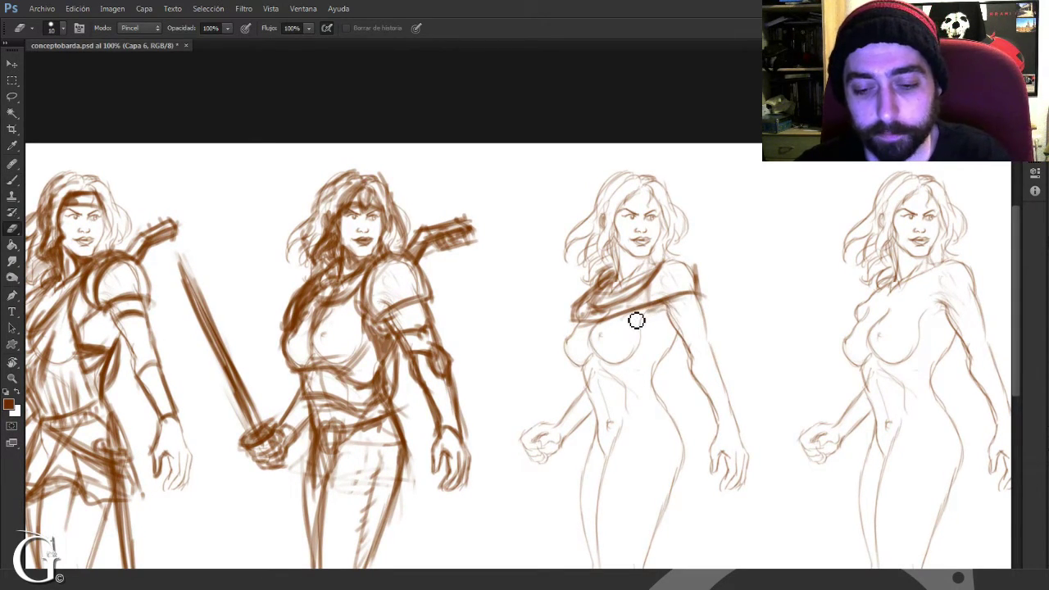
mouse_move(675, 289)
mouse_down()
mouse_move(550, 314)
mouse_move(606, 321)
mouse_move(655, 301)
mouse_move(604, 325)
mouse_up()
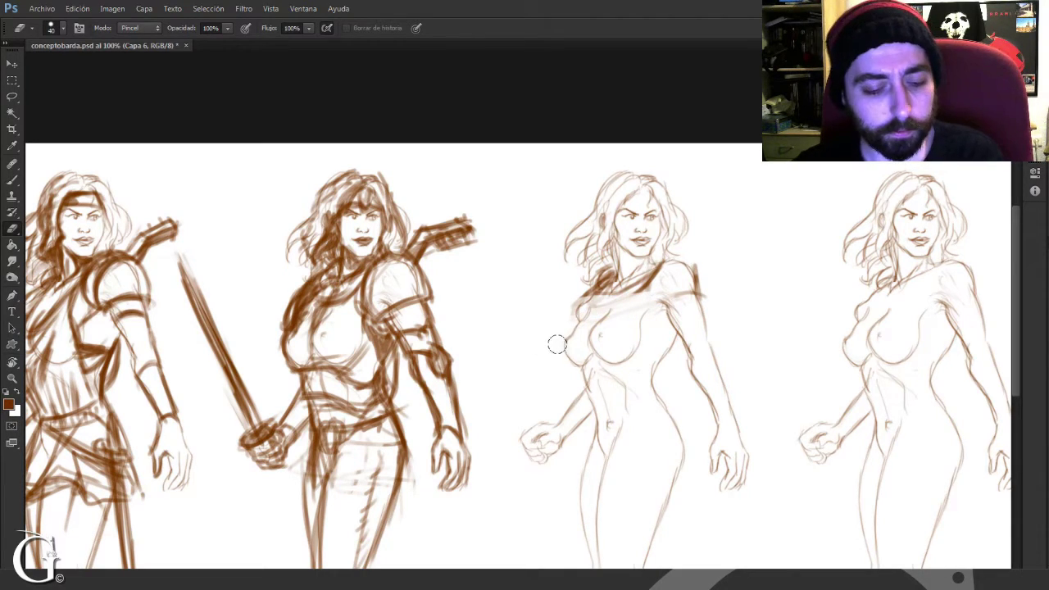
key(b)
drag(689, 306, 664, 328)
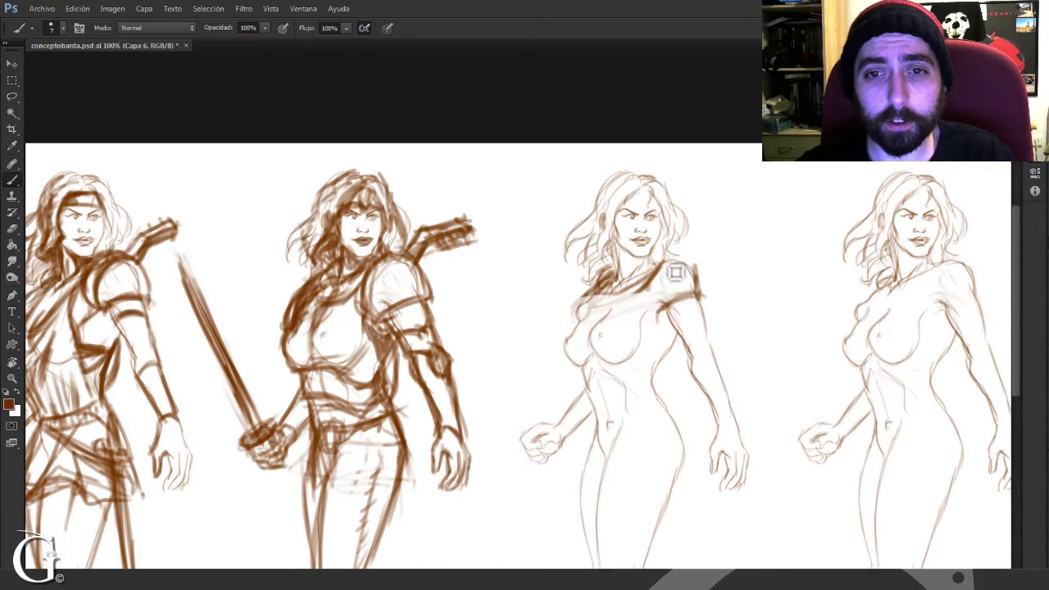
Step: Define the lower edge of the third figure's scarf, and erase the trial line and shading across her chest
mouse_move(637, 296)
mouse_down()
mouse_move(658, 276)
mouse_move(632, 297)
mouse_move(617, 290)
mouse_move(611, 305)
mouse_up()
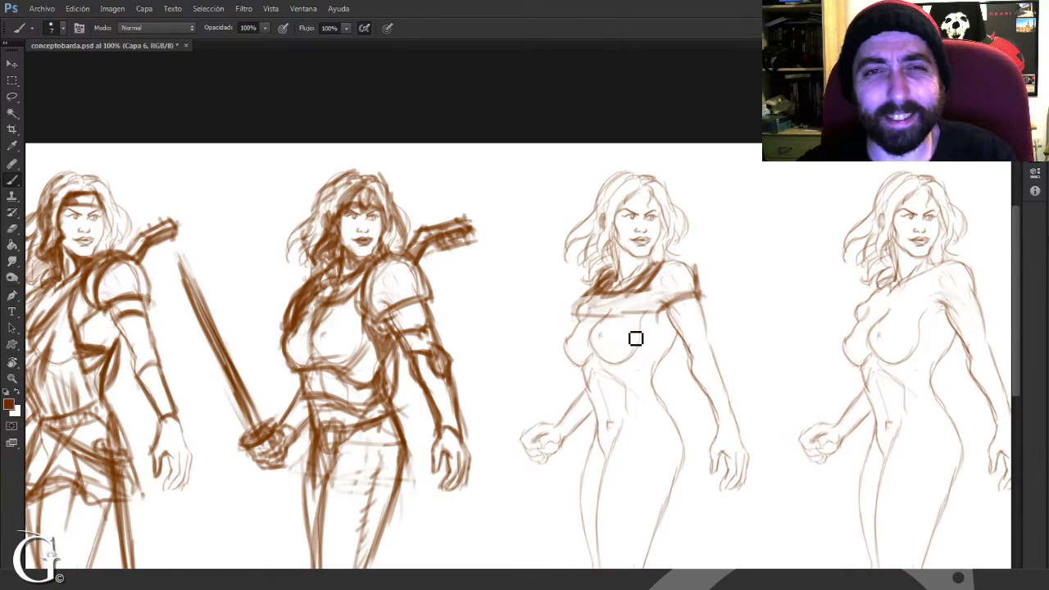
drag(628, 297, 594, 311)
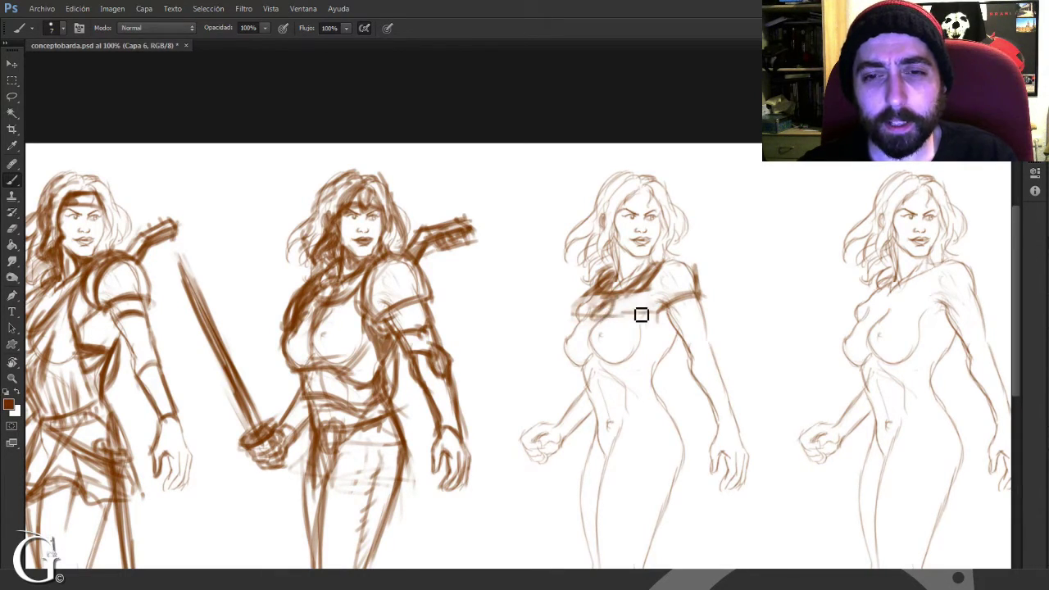
key(e)
drag(651, 316, 573, 313)
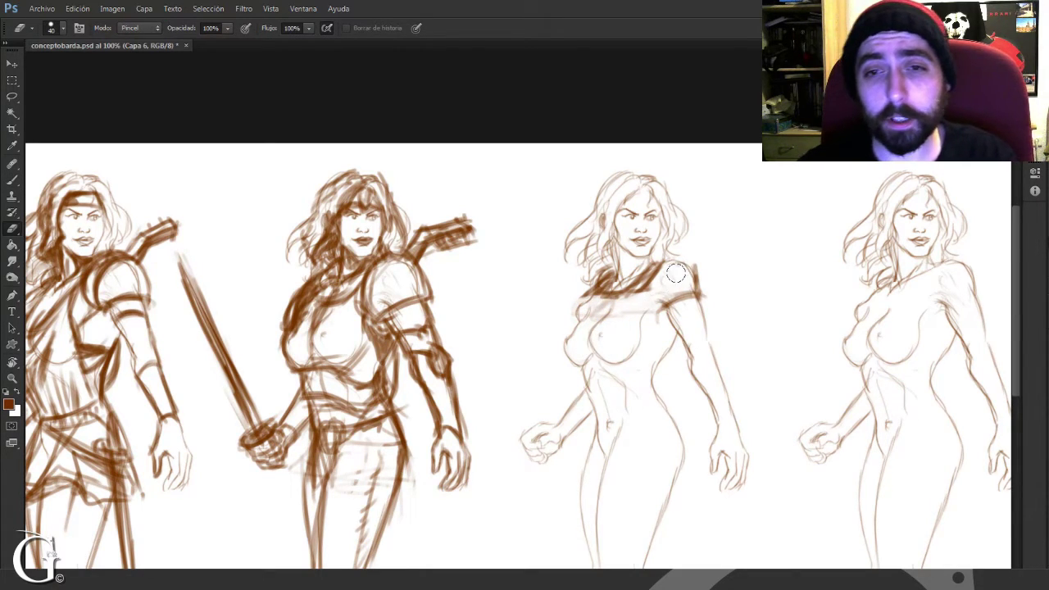
Step: Darken the third figure's scarf folds and shoulder contour, and outline a horizontal band across her upper chest
key(b)
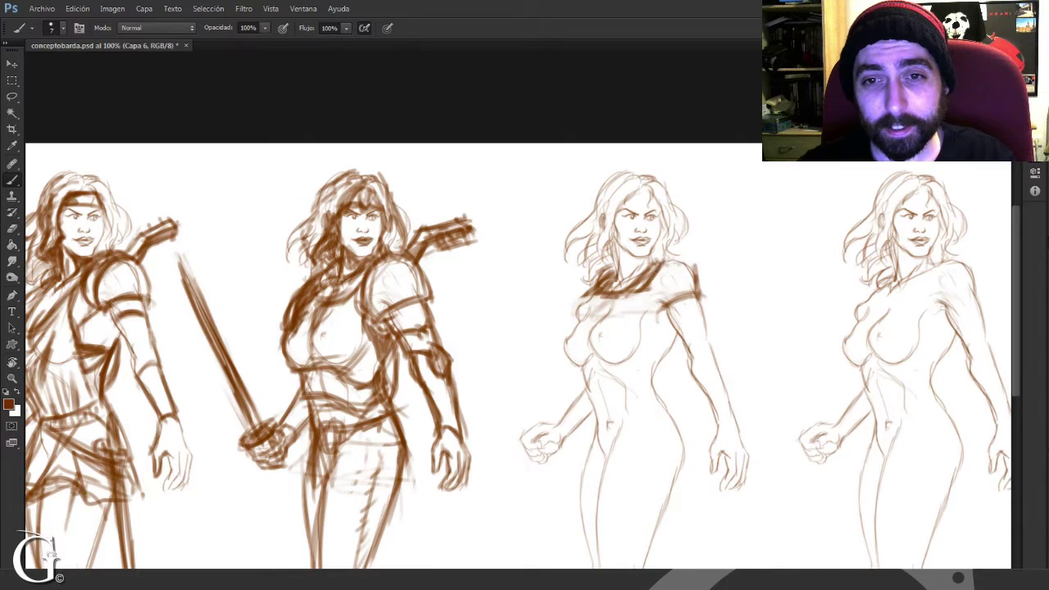
mouse_move(682, 274)
mouse_down()
mouse_move(630, 293)
mouse_move(631, 266)
mouse_up()
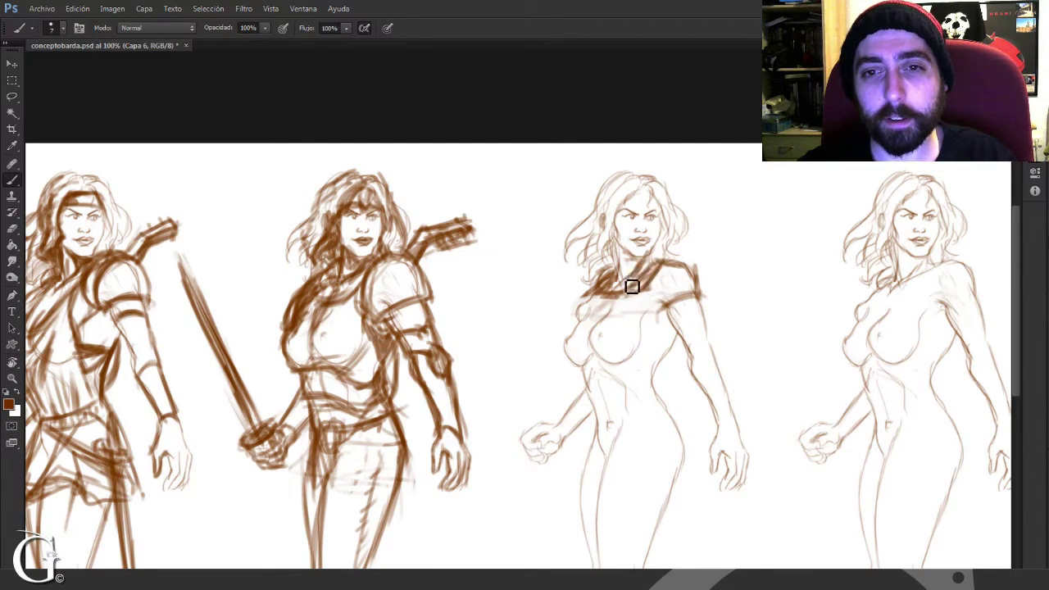
drag(638, 280, 630, 297)
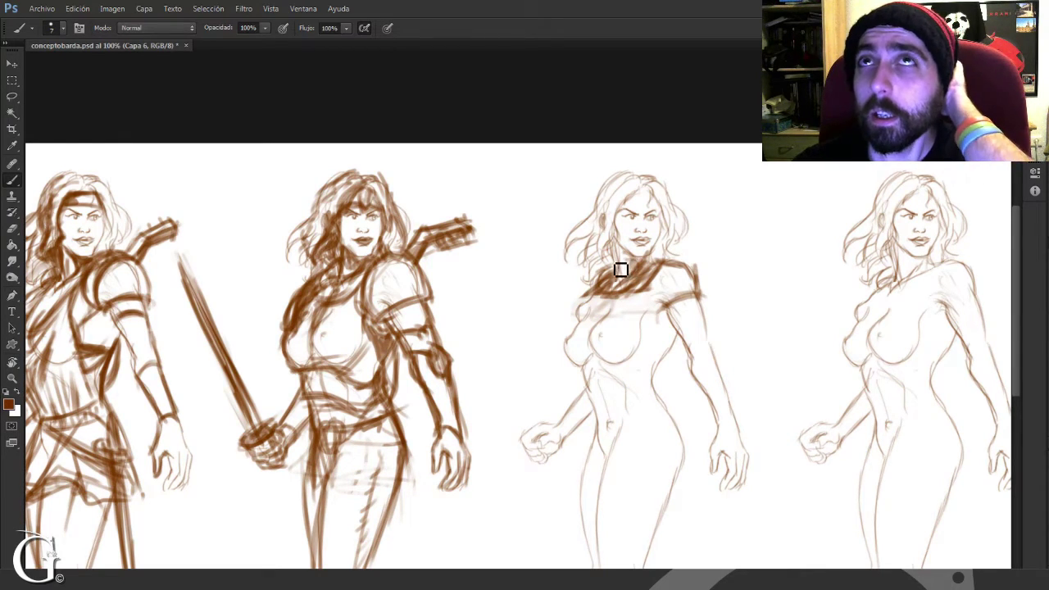
mouse_move(670, 303)
mouse_down()
mouse_move(646, 285)
mouse_move(677, 276)
mouse_move(684, 294)
mouse_up()
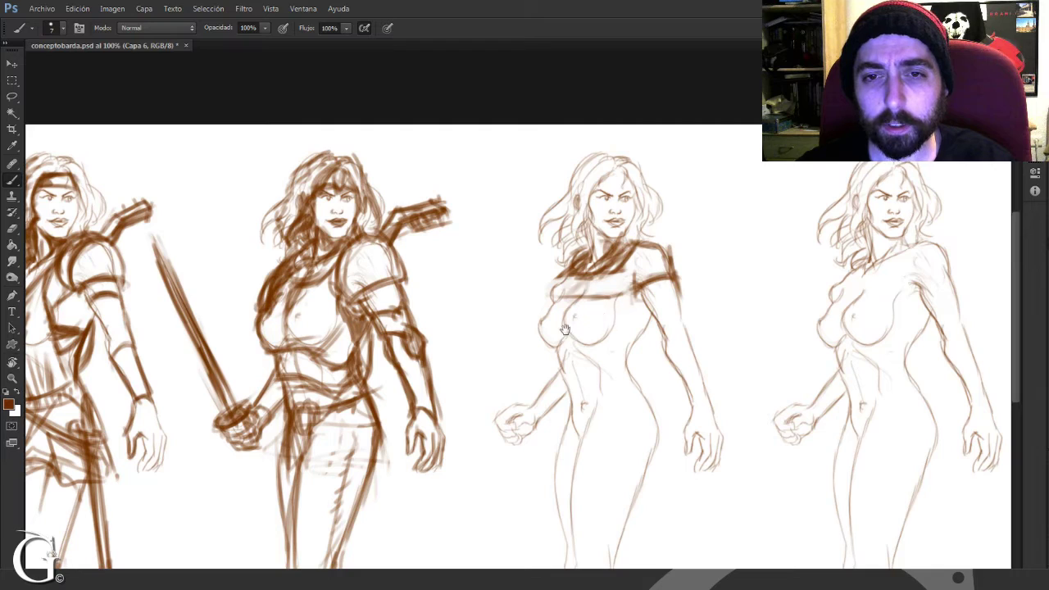
Step: Sketch forearm bands at the third figure's elbow and wrists, and outline the sides of her bodice beneath the chest band
drag(566, 328, 612, 316)
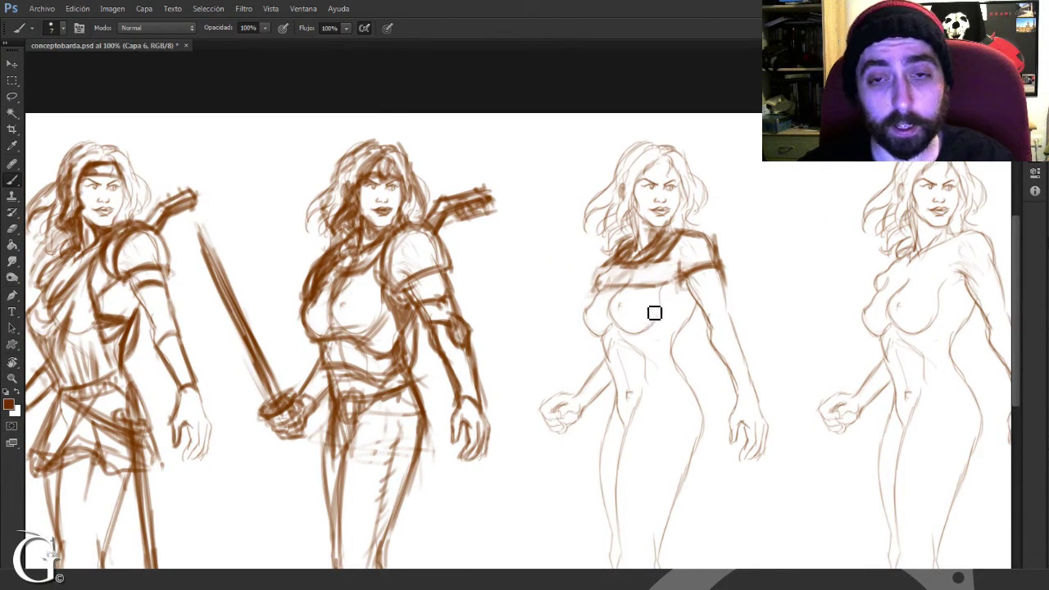
drag(635, 379, 614, 314)
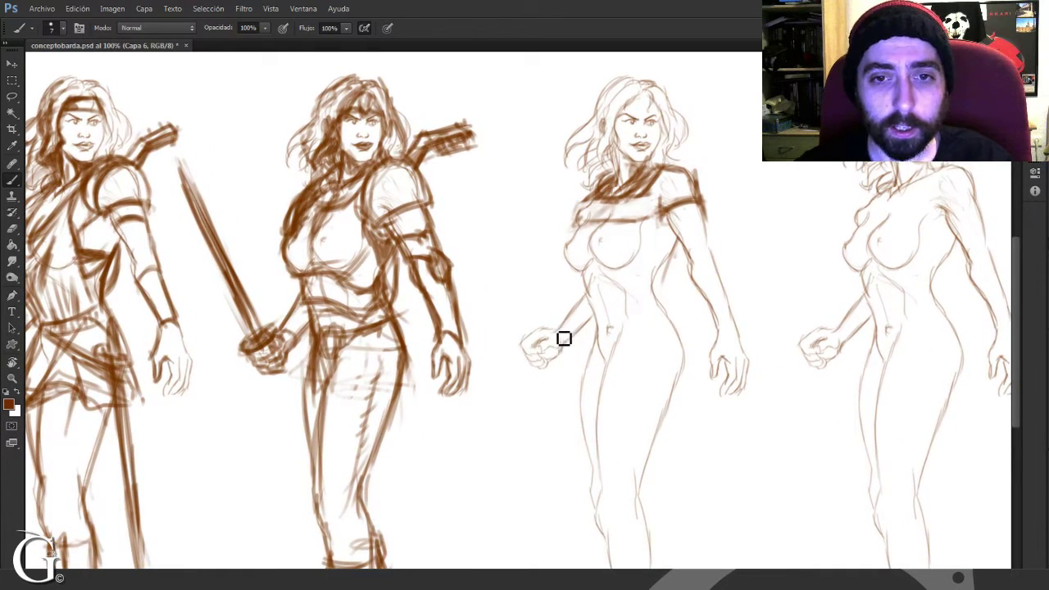
drag(710, 264, 674, 291)
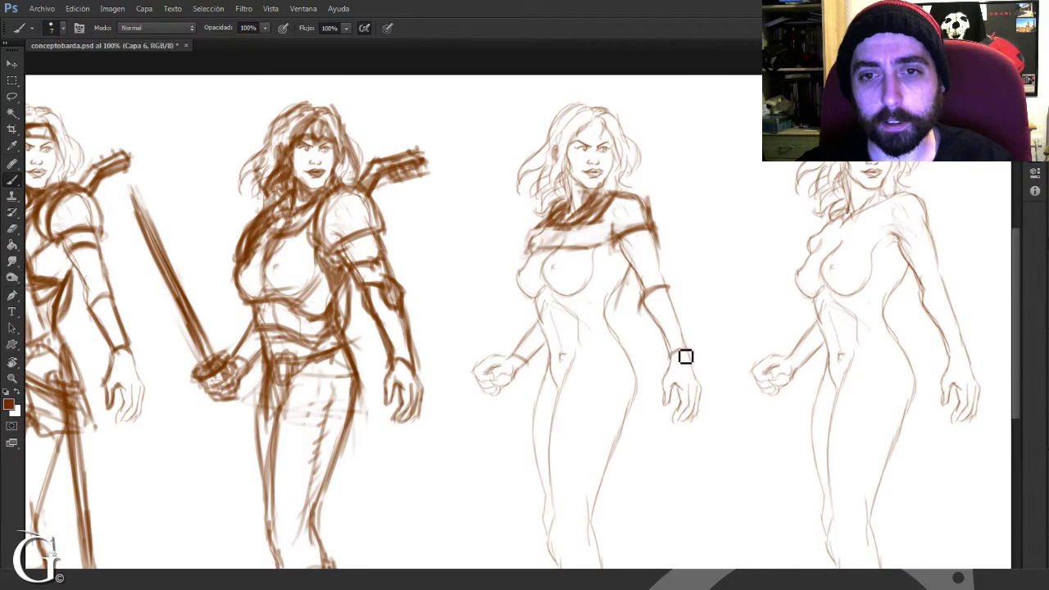
drag(658, 293, 661, 326)
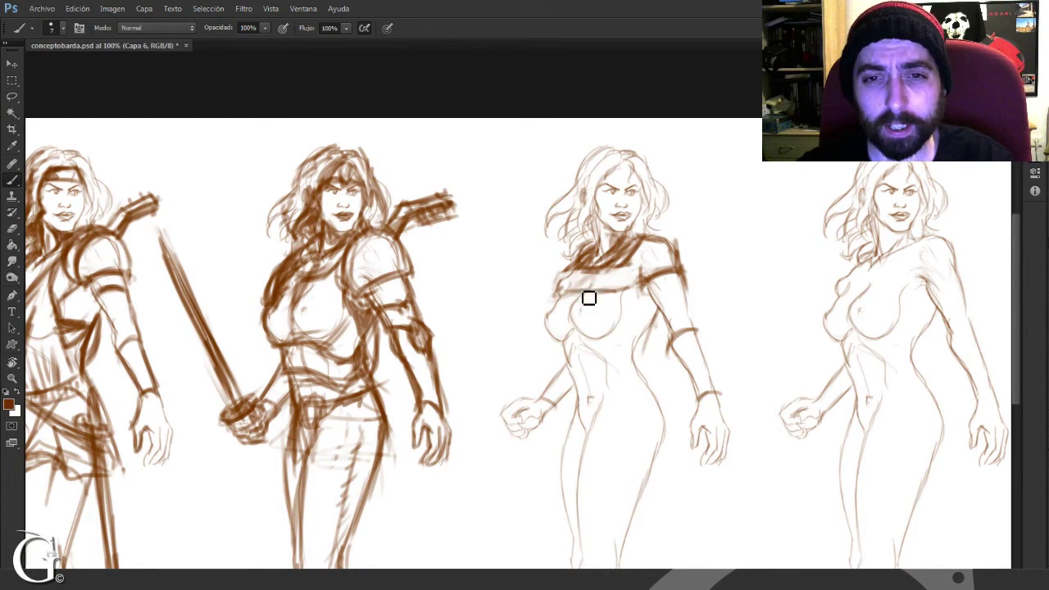
mouse_move(561, 285)
mouse_down()
mouse_move(550, 341)
mouse_move(564, 305)
mouse_move(555, 311)
mouse_move(557, 352)
mouse_move(550, 326)
mouse_move(571, 375)
mouse_up()
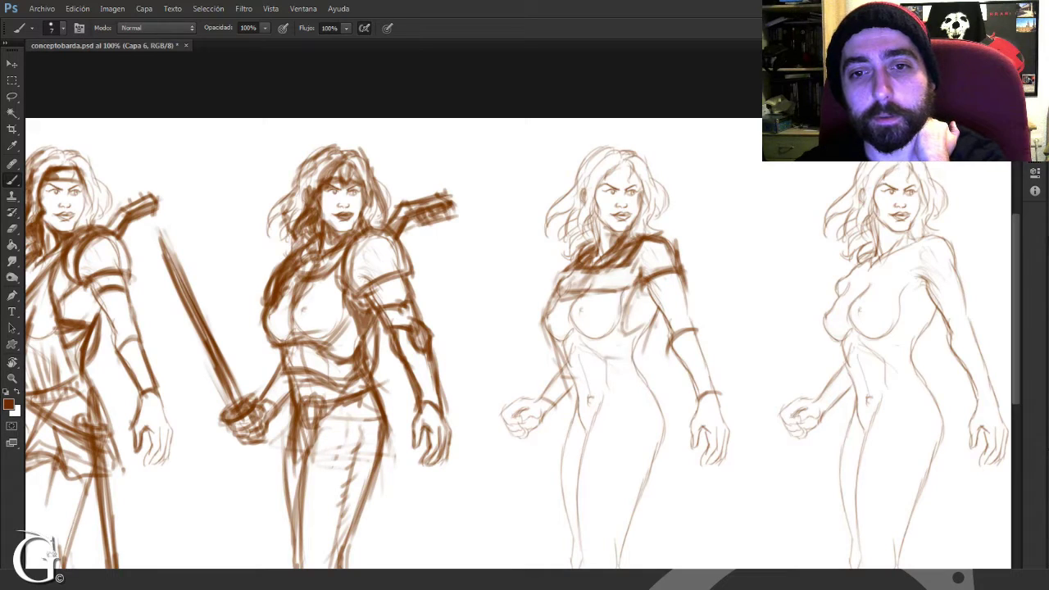
Step: Outline the side edge of the third figure's bodice and draw horizontal bands down her torso to the waist
drag(639, 292, 622, 383)
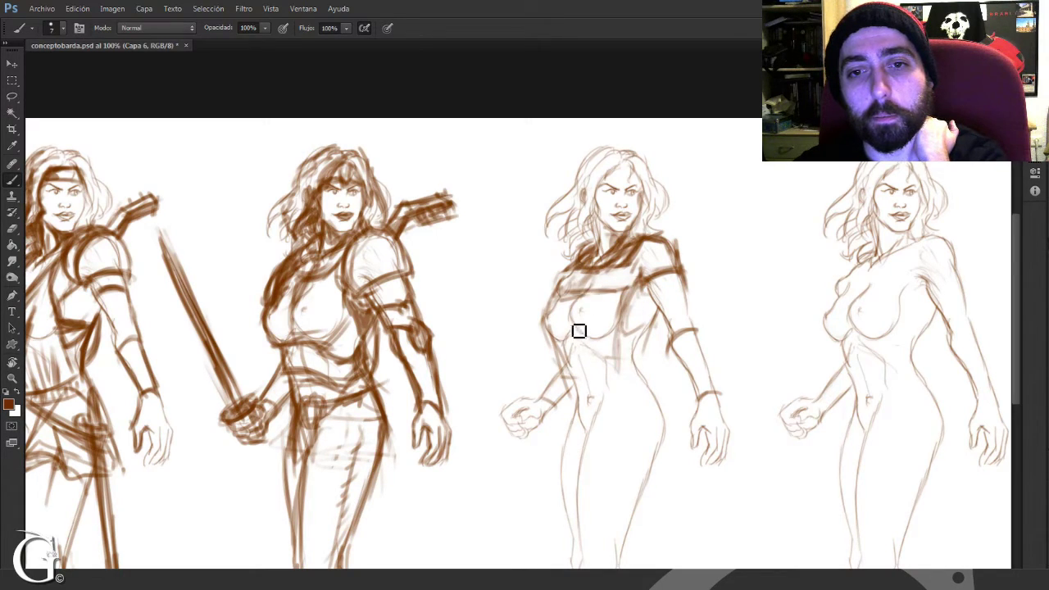
drag(547, 312, 612, 312)
mouse_move(548, 327)
mouse_down()
mouse_move(646, 324)
mouse_move(555, 347)
mouse_move(633, 346)
mouse_up()
drag(558, 371, 589, 403)
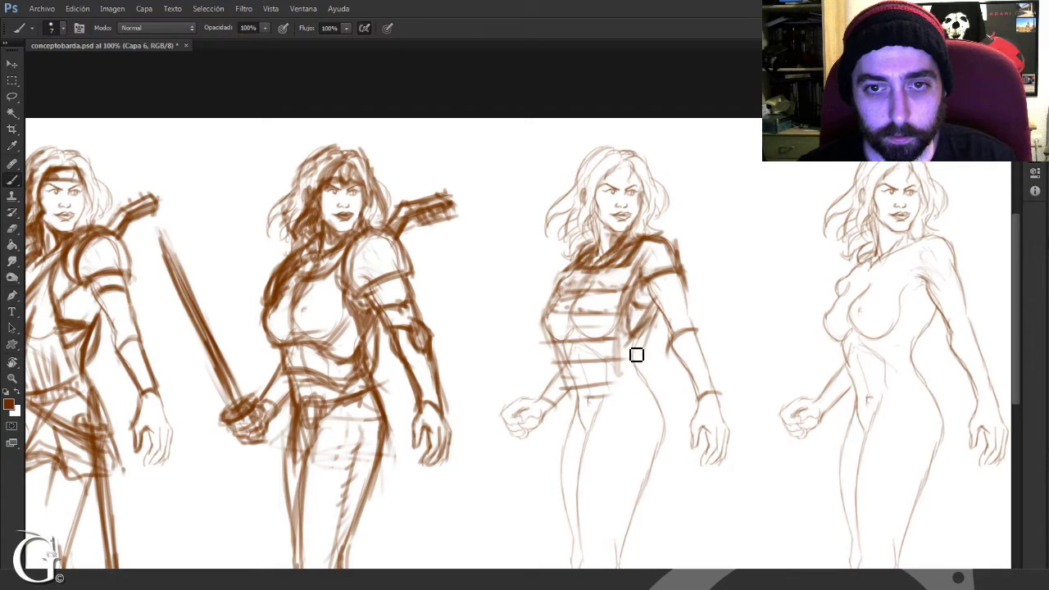
mouse_move(560, 356)
mouse_down()
mouse_move(591, 414)
mouse_move(580, 399)
mouse_move(601, 387)
mouse_move(575, 411)
mouse_move(627, 371)
mouse_move(594, 396)
mouse_move(635, 378)
mouse_move(654, 385)
mouse_move(622, 400)
mouse_move(634, 384)
mouse_move(627, 389)
mouse_move(564, 453)
mouse_move(580, 404)
mouse_move(577, 418)
mouse_move(613, 410)
mouse_up()
Step: Erase the stray lines at the third figure's lower waist and draw a slanted double-edged belt across her hips
key(e)
mouse_move(647, 365)
mouse_down()
mouse_move(583, 396)
mouse_move(562, 412)
mouse_up()
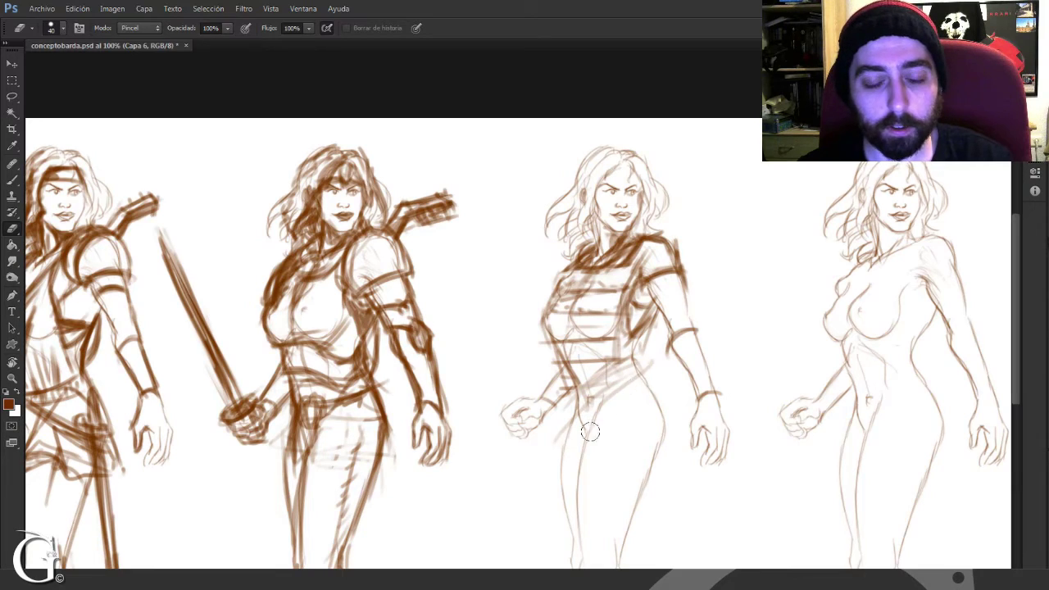
key(b)
drag(583, 389, 644, 415)
drag(644, 373, 662, 421)
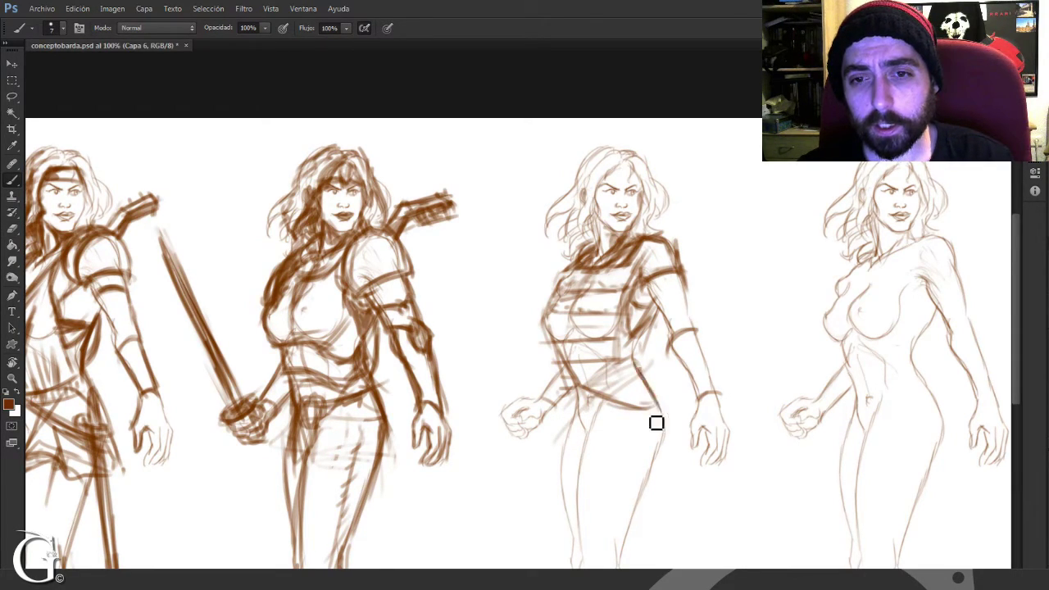
mouse_move(576, 394)
mouse_down()
mouse_move(610, 424)
mouse_move(603, 408)
mouse_move(636, 435)
mouse_move(592, 410)
mouse_move(664, 425)
mouse_move(655, 392)
mouse_move(664, 441)
mouse_up()
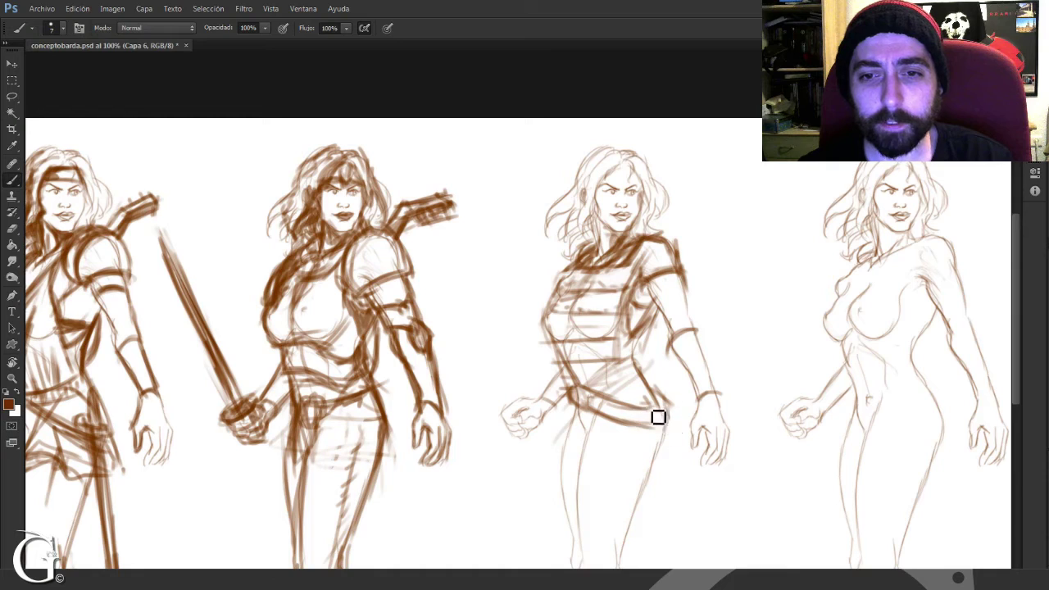
mouse_move(657, 402)
mouse_down()
mouse_move(667, 416)
mouse_move(647, 417)
mouse_move(651, 392)
mouse_move(647, 406)
mouse_up()
Step: Draw a long sword hanging from the third figure's belt, with its hilt at her hip and the blade slanting downward
mouse_move(655, 364)
mouse_down()
mouse_move(664, 425)
mouse_move(658, 378)
mouse_move(646, 390)
mouse_move(661, 393)
mouse_move(651, 387)
mouse_move(681, 507)
mouse_up()
drag(665, 408, 695, 565)
drag(662, 441, 692, 566)
drag(661, 425, 697, 384)
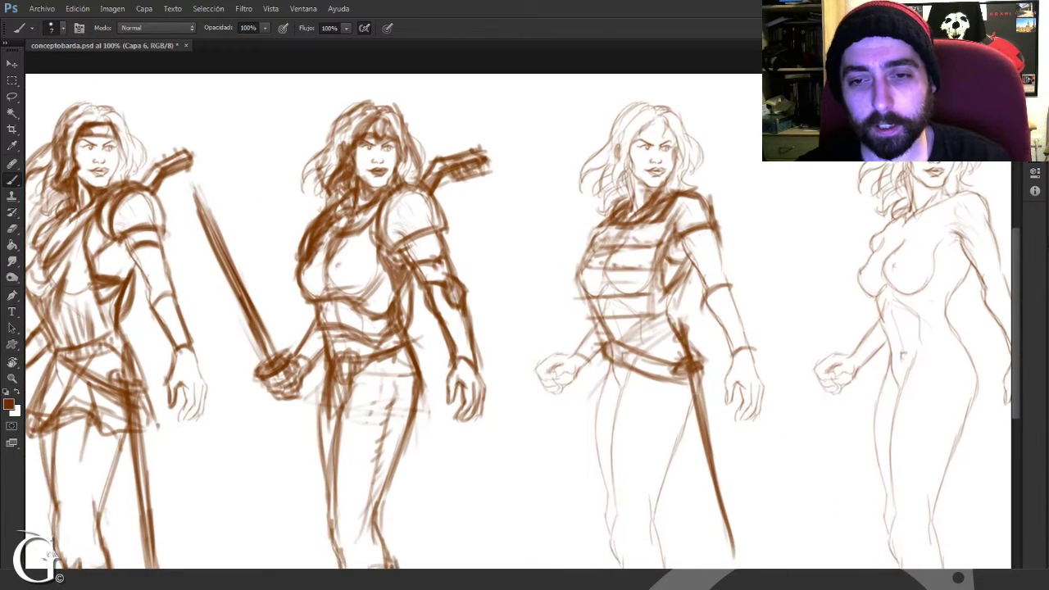
drag(627, 411, 669, 413)
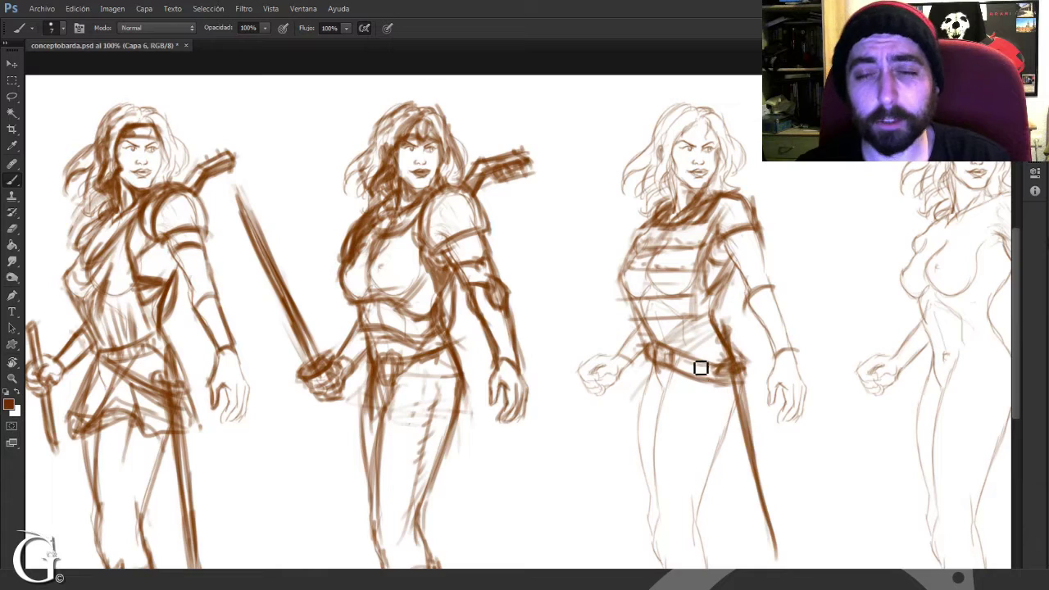
Step: Add fastening details to the third figure's belt, and darken the bodice contour and the band beneath her chest
mouse_move(693, 369)
mouse_down()
mouse_move(724, 354)
mouse_move(703, 325)
mouse_move(659, 345)
mouse_move(695, 341)
mouse_move(709, 353)
mouse_move(692, 363)
mouse_move(700, 385)
mouse_move(672, 355)
mouse_up()
drag(618, 294, 679, 292)
drag(624, 258, 610, 165)
Step: Darken the outlines of the third figure's thighs and knees as trousers, and start a cuff below her knee
drag(643, 279, 639, 438)
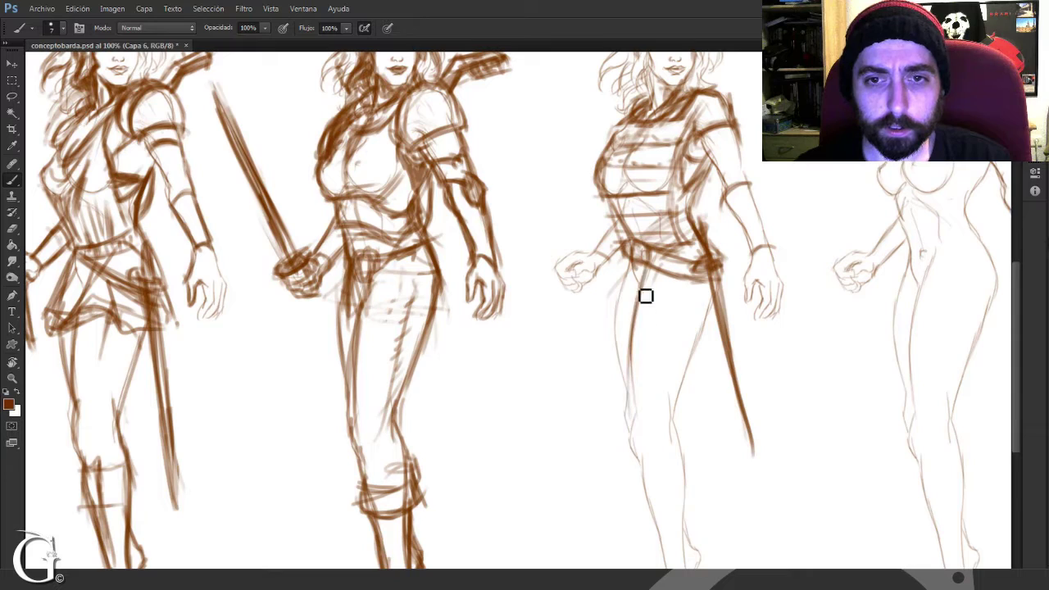
mouse_move(632, 277)
mouse_down()
mouse_move(649, 409)
mouse_move(696, 365)
mouse_move(711, 309)
mouse_move(707, 360)
mouse_move(683, 411)
mouse_move(717, 276)
mouse_up()
mouse_move(663, 441)
mouse_down()
mouse_move(674, 351)
mouse_move(676, 363)
mouse_up()
drag(649, 278, 653, 392)
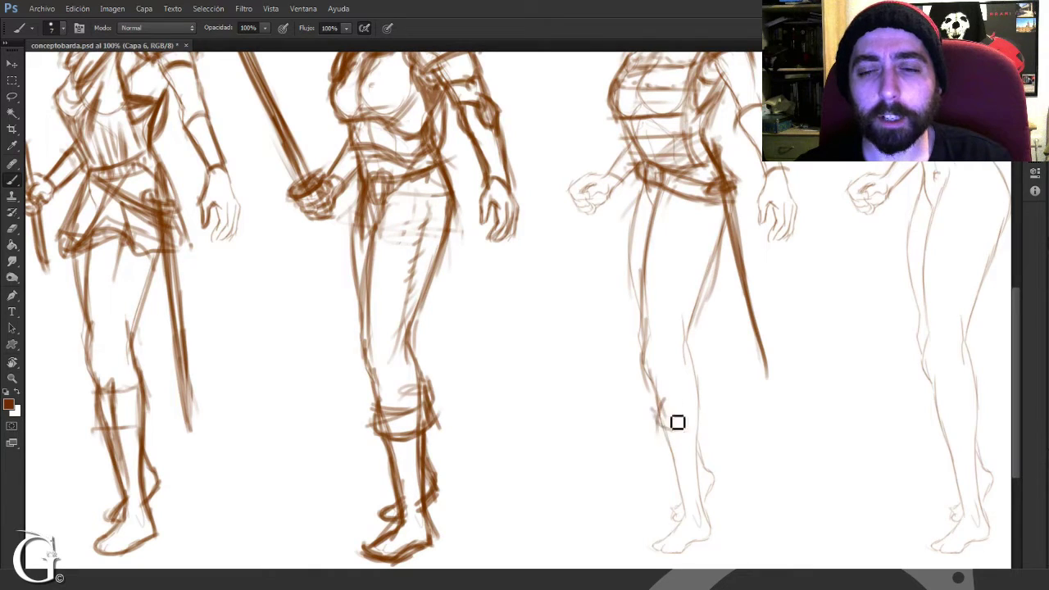
drag(686, 336, 704, 413)
drag(668, 373, 671, 409)
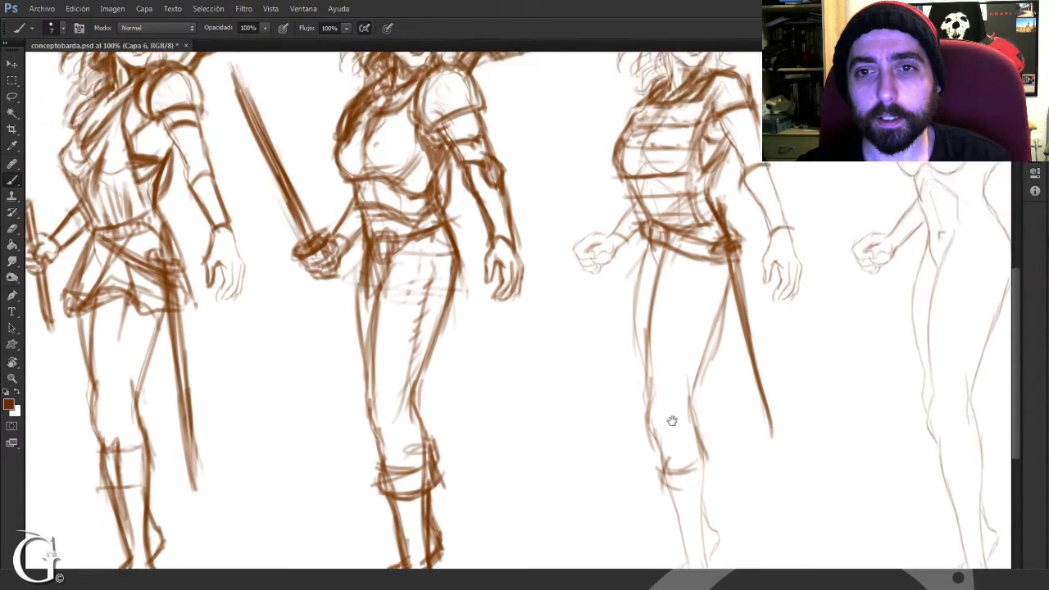
Step: Strengthen the third figure's bent forearm and draw a short dagger with a guard in her closed fist
drag(663, 262, 664, 345)
scroll(665, 345, up, 3)
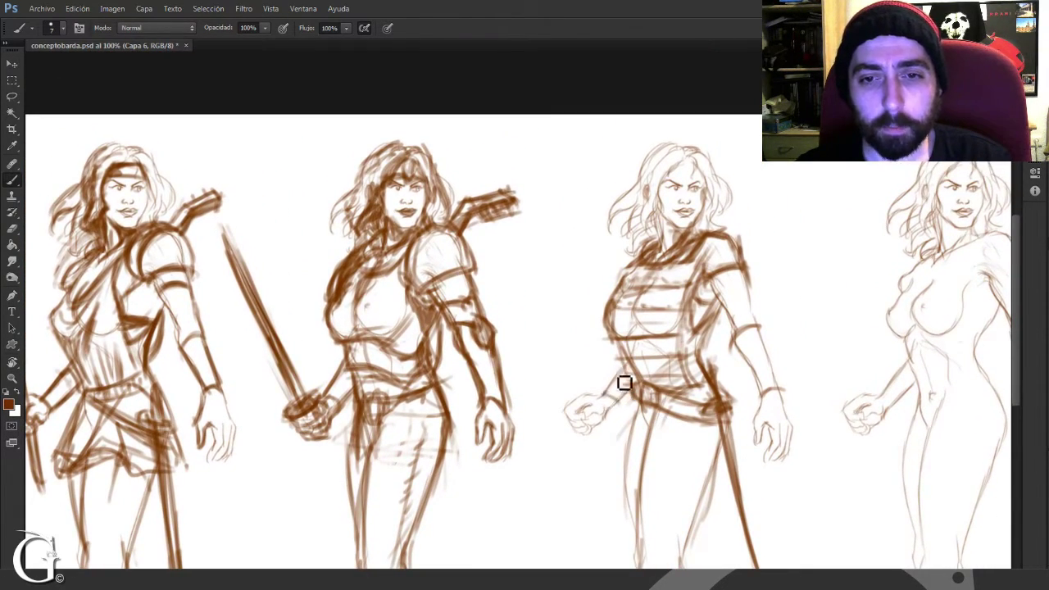
mouse_move(636, 393)
mouse_down()
mouse_move(613, 416)
mouse_move(675, 399)
mouse_move(568, 397)
mouse_move(659, 390)
mouse_up()
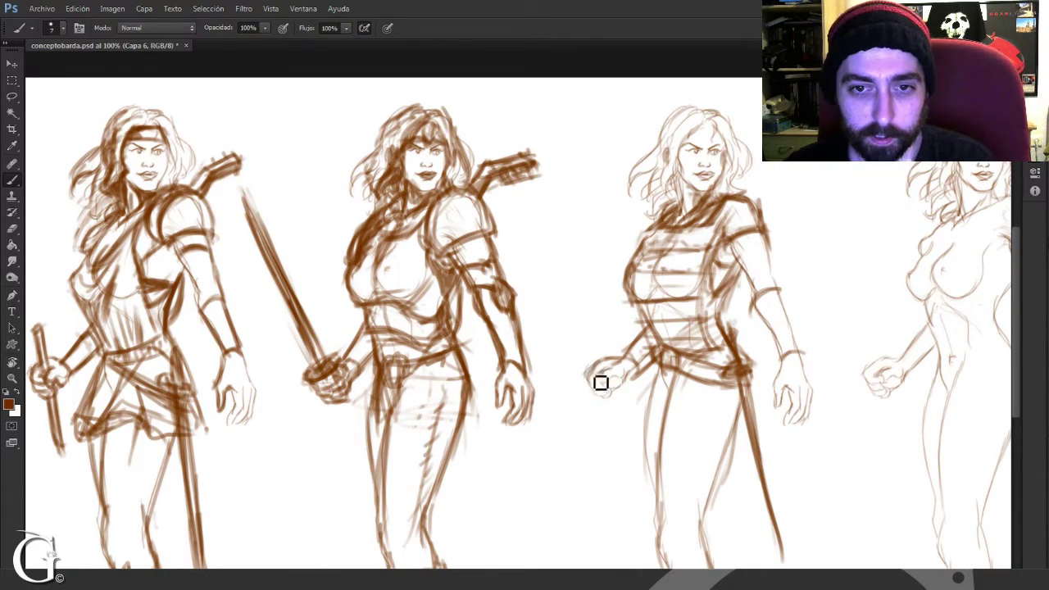
mouse_move(577, 329)
mouse_down()
mouse_move(605, 370)
mouse_move(572, 321)
mouse_move(610, 379)
mouse_move(566, 304)
mouse_move(607, 386)
mouse_move(576, 322)
mouse_move(594, 409)
mouse_up()
drag(697, 497, 640, 358)
Step: Draw a line around the third figure's thigh, mark her knee creases, and define the cuff below the knee
mouse_move(598, 321)
mouse_down()
mouse_move(662, 344)
mouse_move(600, 336)
mouse_move(619, 318)
mouse_move(666, 342)
mouse_move(609, 321)
mouse_move(666, 326)
mouse_up()
mouse_move(603, 285)
mouse_down()
mouse_move(601, 334)
mouse_move(592, 313)
mouse_move(596, 380)
mouse_up()
drag(593, 304, 606, 402)
mouse_move(637, 445)
mouse_down()
mouse_move(598, 373)
mouse_move(630, 435)
mouse_move(595, 389)
mouse_move(604, 368)
mouse_up()
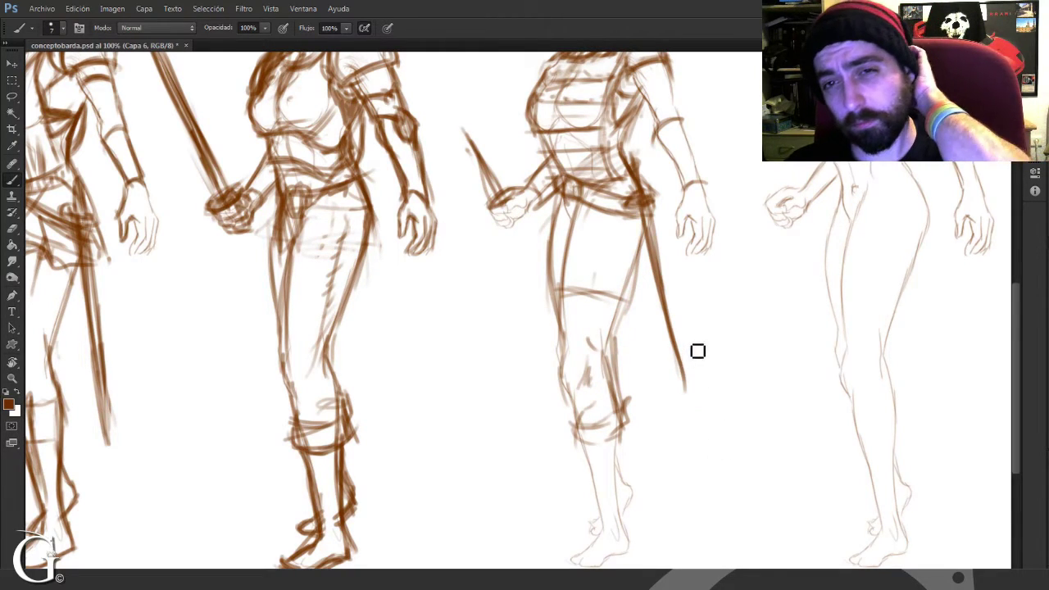
Step: Darken the third figure's lower leg, heel and foot contours beneath the cuff to form her footwear
mouse_move(613, 467)
mouse_down()
mouse_move(604, 374)
mouse_move(641, 379)
mouse_move(609, 382)
mouse_move(637, 447)
mouse_move(639, 405)
mouse_move(635, 447)
mouse_up()
mouse_move(606, 408)
mouse_down()
mouse_move(615, 479)
mouse_move(613, 453)
mouse_move(612, 485)
mouse_move(616, 477)
mouse_move(594, 513)
mouse_move(586, 508)
mouse_move(598, 515)
mouse_move(647, 498)
mouse_up()
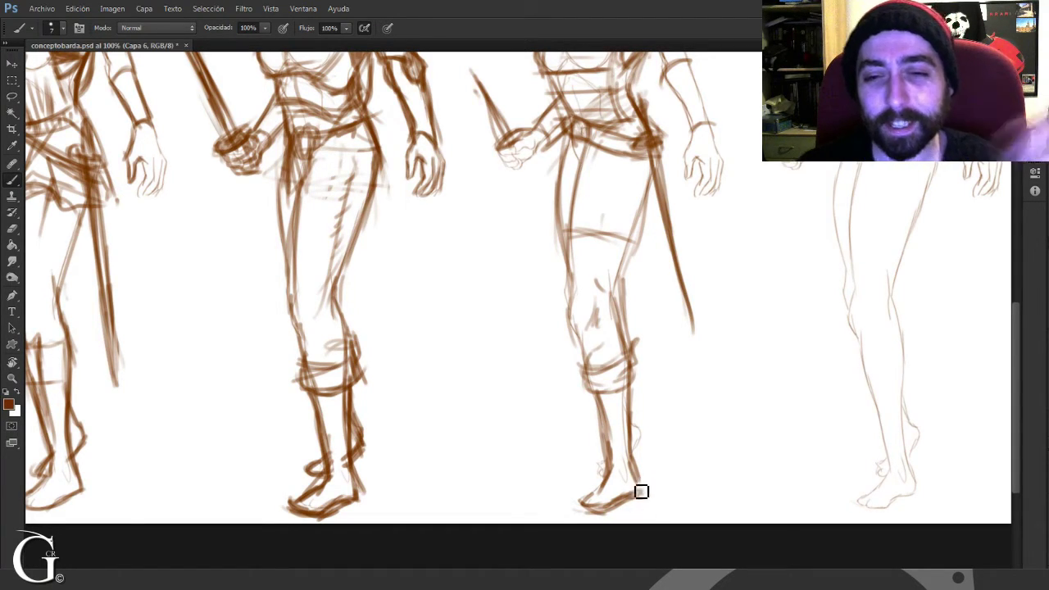
drag(635, 445, 636, 453)
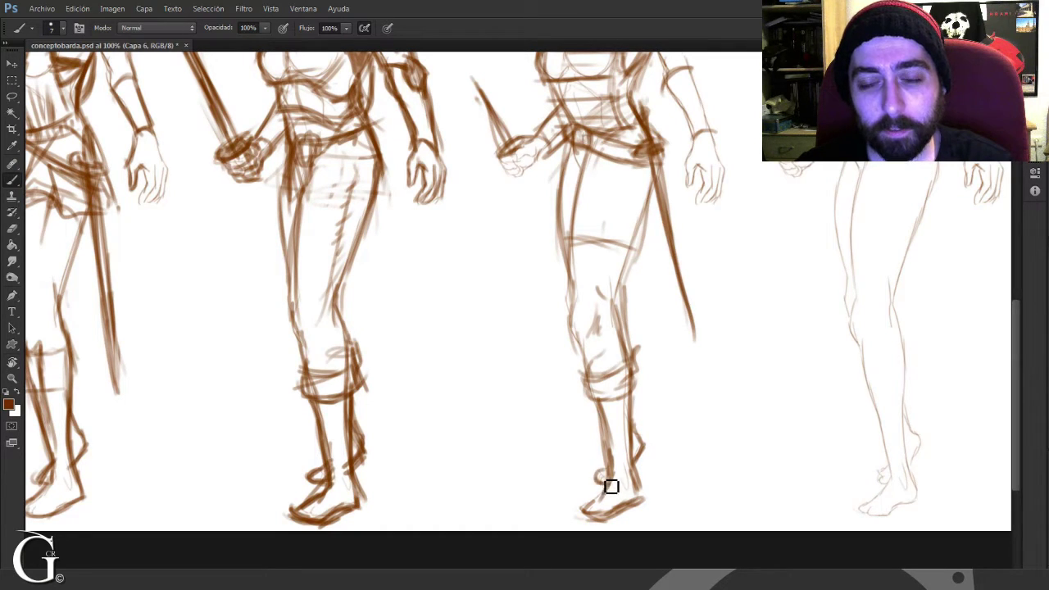
Step: Thicken the strap around the third figure's thigh and sketch the side panel of her bodice above the sword hilt
mouse_move(611, 246)
mouse_down()
mouse_move(611, 463)
mouse_move(631, 409)
mouse_up()
mouse_move(638, 363)
mouse_down()
mouse_move(617, 374)
mouse_move(625, 388)
mouse_move(593, 374)
mouse_move(627, 389)
mouse_move(624, 403)
mouse_move(581, 361)
mouse_move(634, 412)
mouse_move(627, 368)
mouse_move(603, 350)
mouse_move(663, 328)
mouse_move(597, 399)
mouse_up()
drag(641, 288, 617, 400)
mouse_move(598, 353)
mouse_down()
mouse_move(582, 385)
mouse_move(617, 314)
mouse_move(602, 371)
mouse_move(616, 356)
mouse_move(621, 368)
mouse_move(606, 363)
mouse_move(614, 385)
mouse_move(628, 367)
mouse_up()
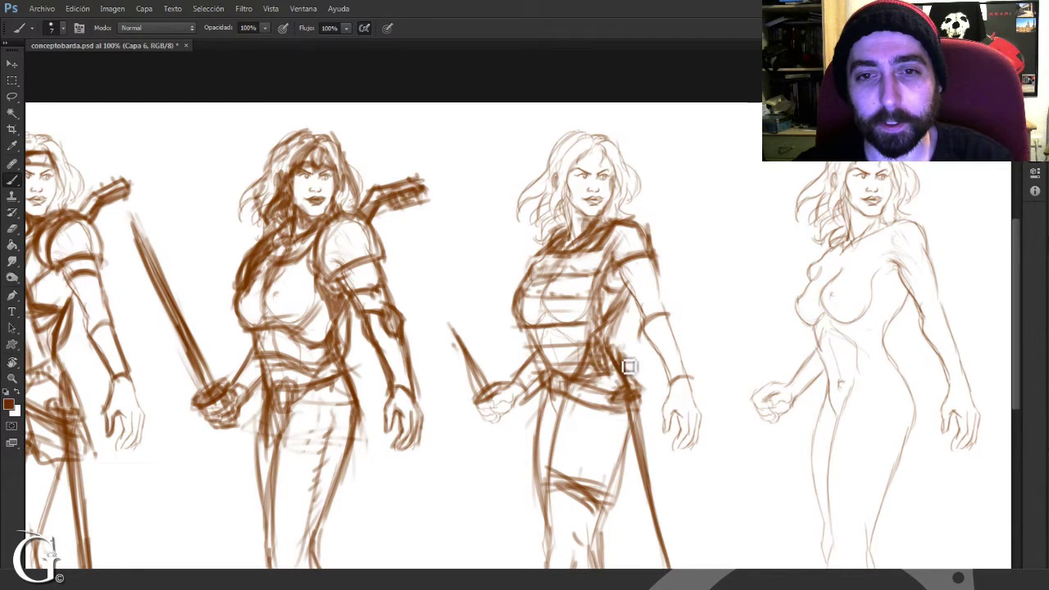
Step: Darken the third figure's bodice edge and side shading, and reinforce the shoulder and short sleeve hem
drag(617, 318, 620, 387)
mouse_move(564, 354)
mouse_down()
mouse_move(555, 355)
mouse_move(557, 329)
mouse_move(582, 309)
mouse_move(565, 332)
mouse_up()
mouse_move(632, 325)
mouse_down()
mouse_move(651, 309)
mouse_move(650, 321)
mouse_up()
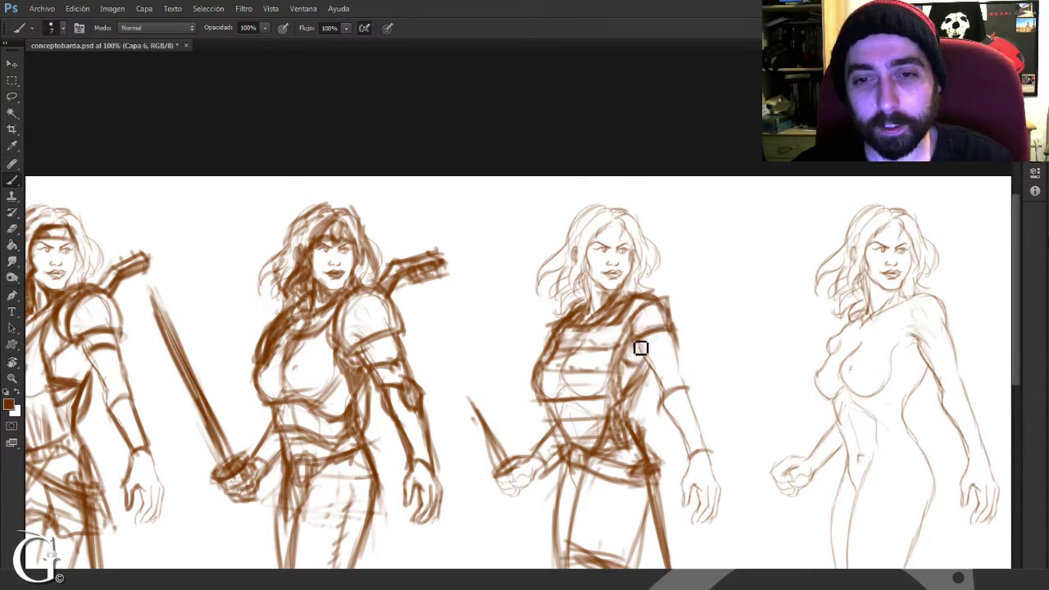
mouse_move(640, 345)
mouse_down()
mouse_move(642, 365)
mouse_move(626, 352)
mouse_up()
Step: Draw and shade a headband across the third figure's forehead beneath her hair
mouse_move(575, 268)
mouse_down()
mouse_move(579, 347)
mouse_move(566, 386)
mouse_move(599, 358)
mouse_move(603, 388)
mouse_move(600, 361)
mouse_move(611, 381)
mouse_up()
scroll(651, 410, up, 1)
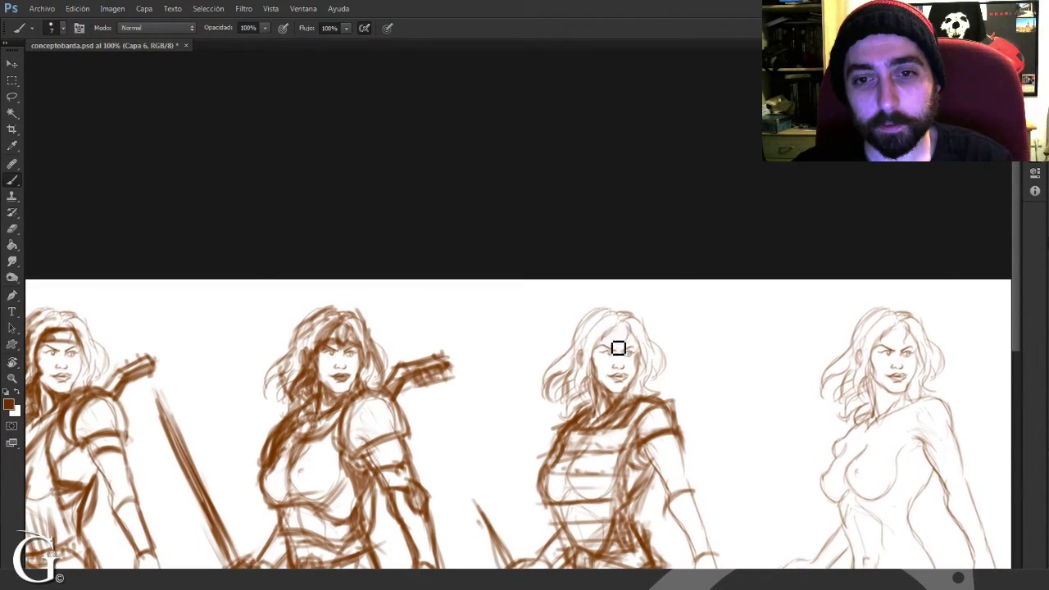
mouse_move(669, 435)
mouse_down()
mouse_move(650, 397)
mouse_move(660, 409)
mouse_up()
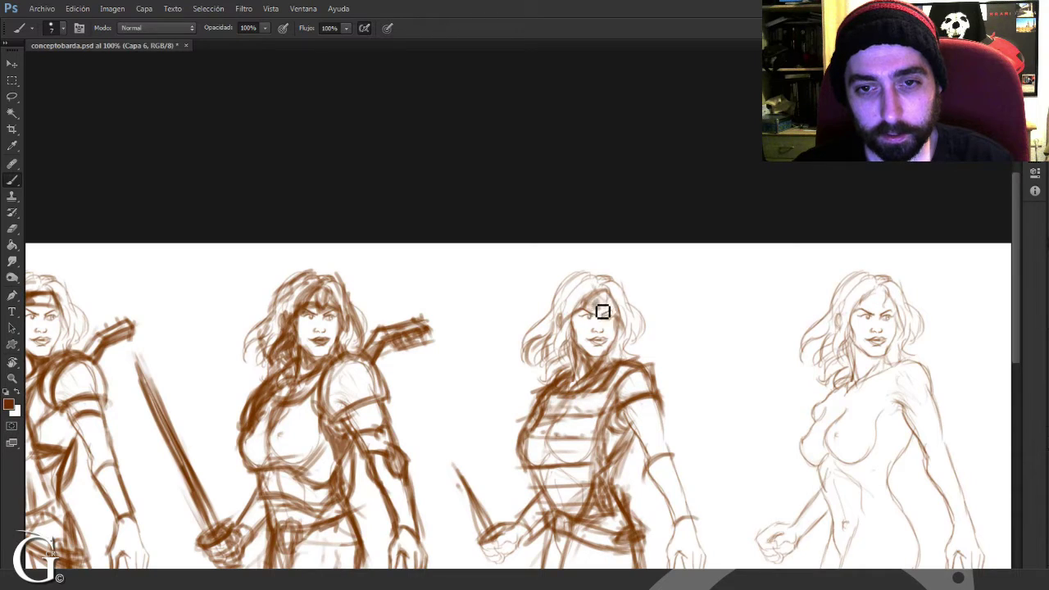
mouse_move(604, 305)
mouse_down()
mouse_move(590, 308)
mouse_move(614, 310)
mouse_up()
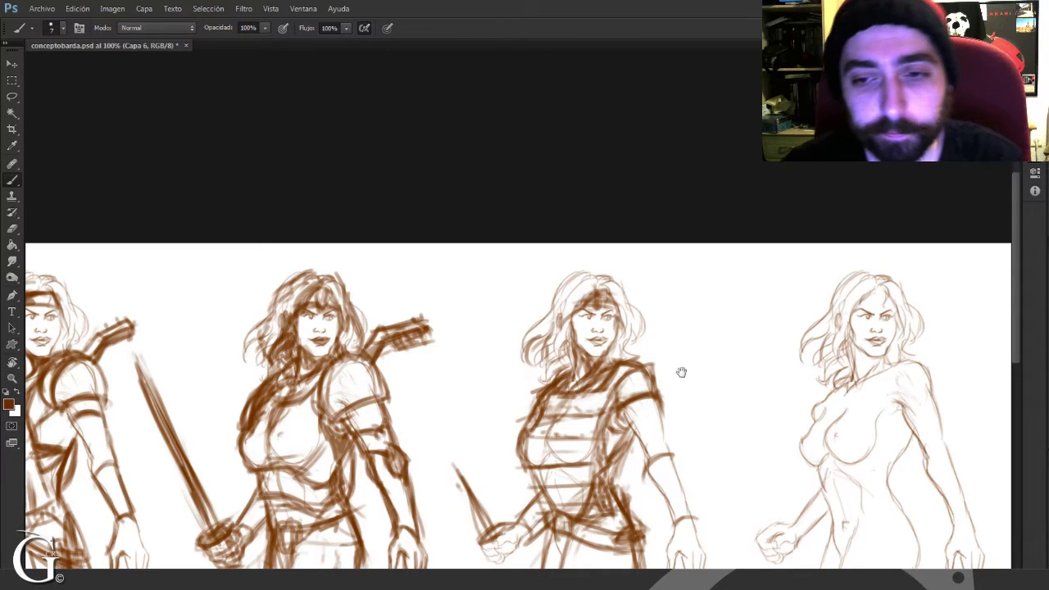
Step: Thicken the bands at the elbow and wrist of the third figure's lowered arm
mouse_move(691, 456)
mouse_down()
mouse_move(796, 278)
mouse_move(670, 283)
mouse_move(648, 388)
mouse_up()
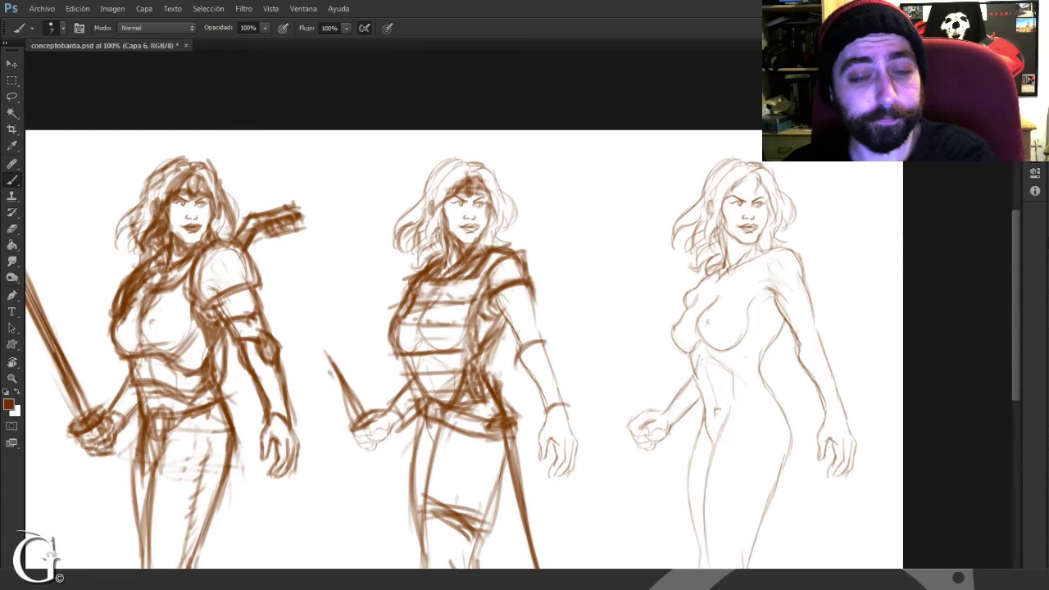
drag(407, 336, 462, 330)
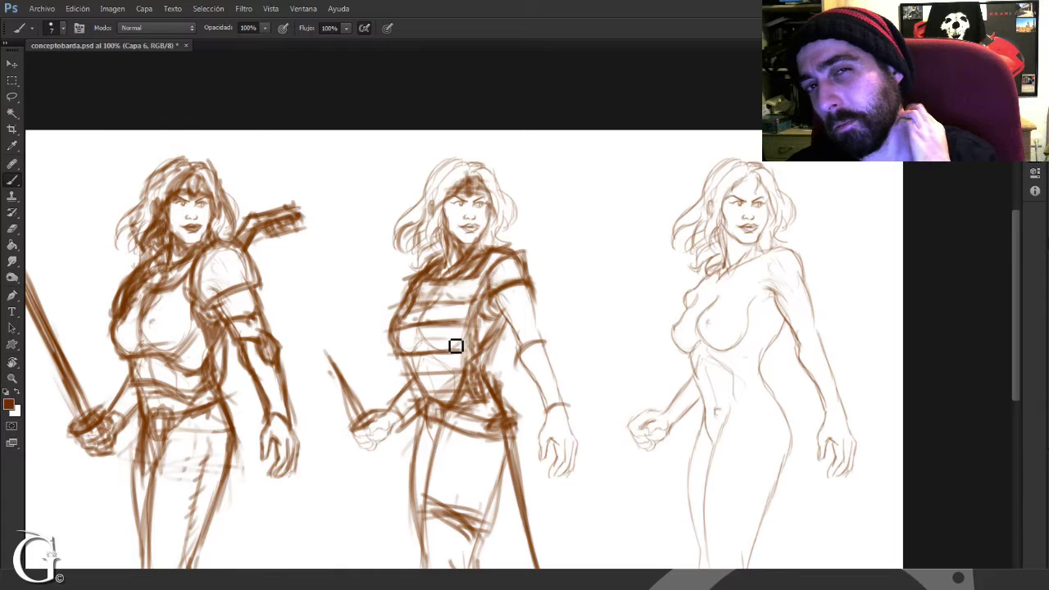
drag(765, 322, 702, 350)
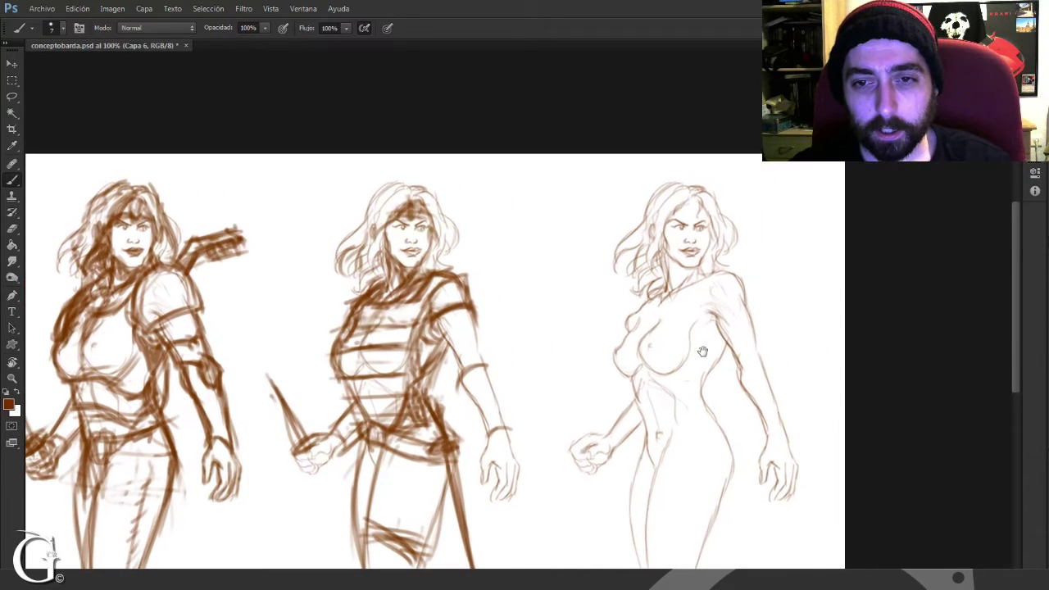
mouse_move(657, 307)
mouse_down()
mouse_move(741, 260)
mouse_move(682, 296)
mouse_up()
drag(606, 312, 576, 331)
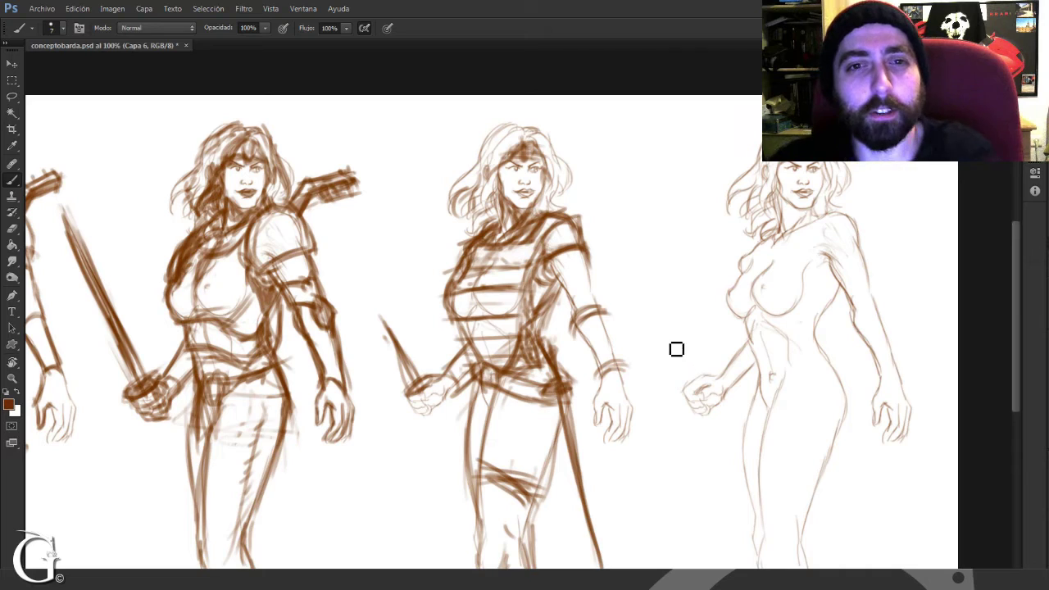
Step: Darken the third figure's windblown hair locks and draw a scarf tail fluttering out behind her shoulder
mouse_move(767, 261)
mouse_down()
mouse_move(846, 256)
mouse_move(753, 304)
mouse_up()
drag(670, 261, 710, 272)
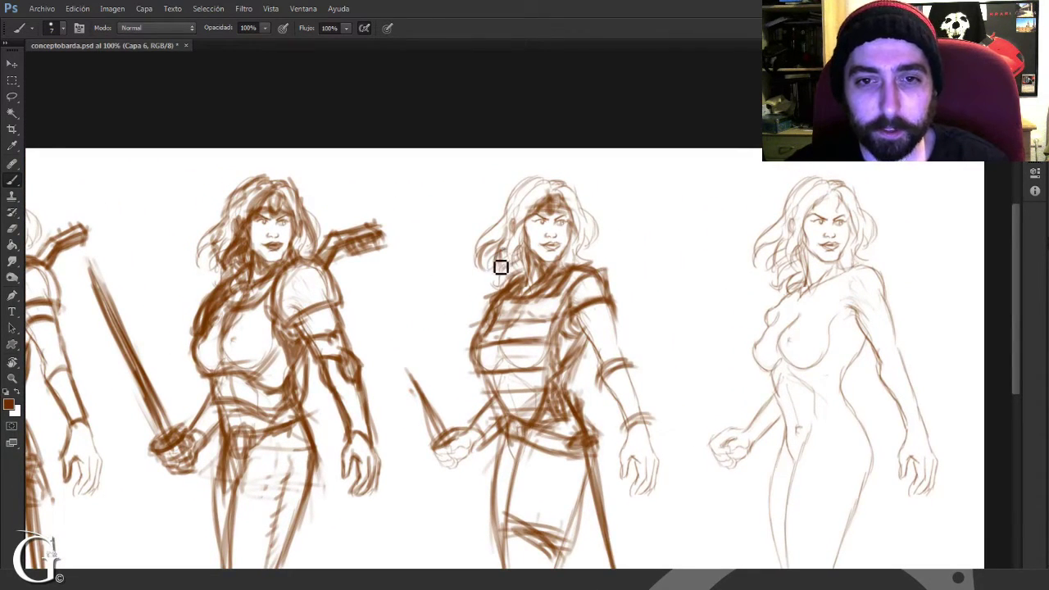
mouse_move(487, 267)
mouse_down()
mouse_move(471, 270)
mouse_move(497, 288)
mouse_move(520, 286)
mouse_up()
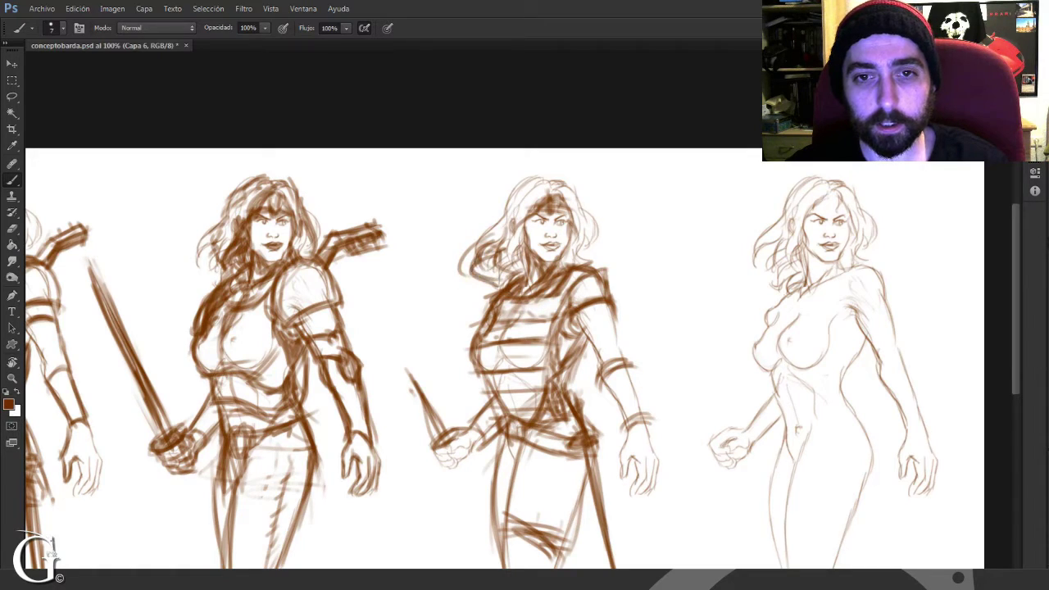
mouse_move(598, 250)
mouse_down()
mouse_move(623, 248)
mouse_move(679, 273)
mouse_move(651, 273)
mouse_move(621, 293)
mouse_move(683, 270)
mouse_up()
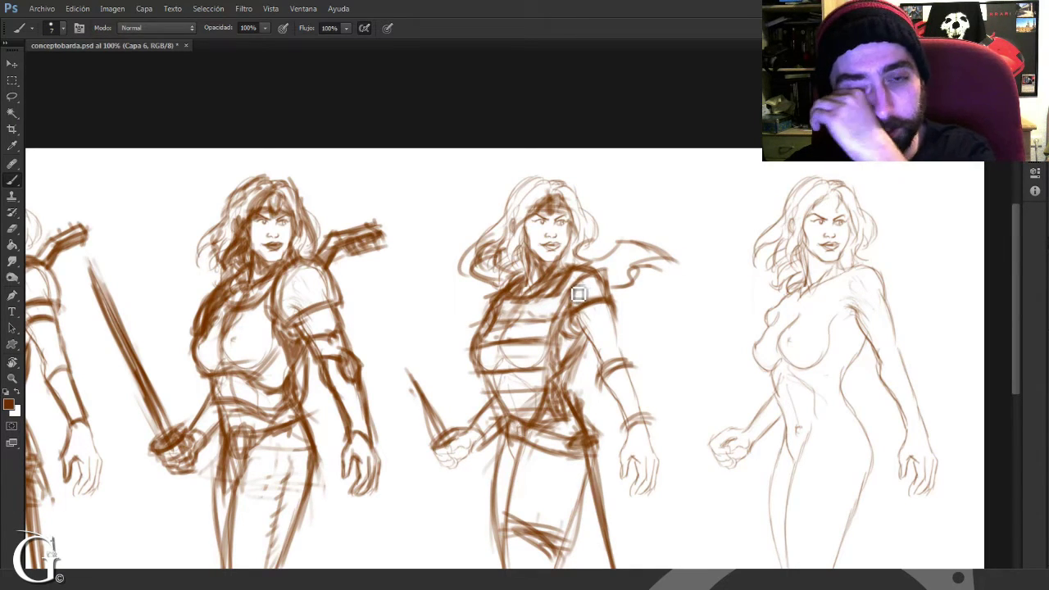
Step: Darken the fourth figure's fringe and shade the hair on both sides of her neck
drag(825, 319, 706, 315)
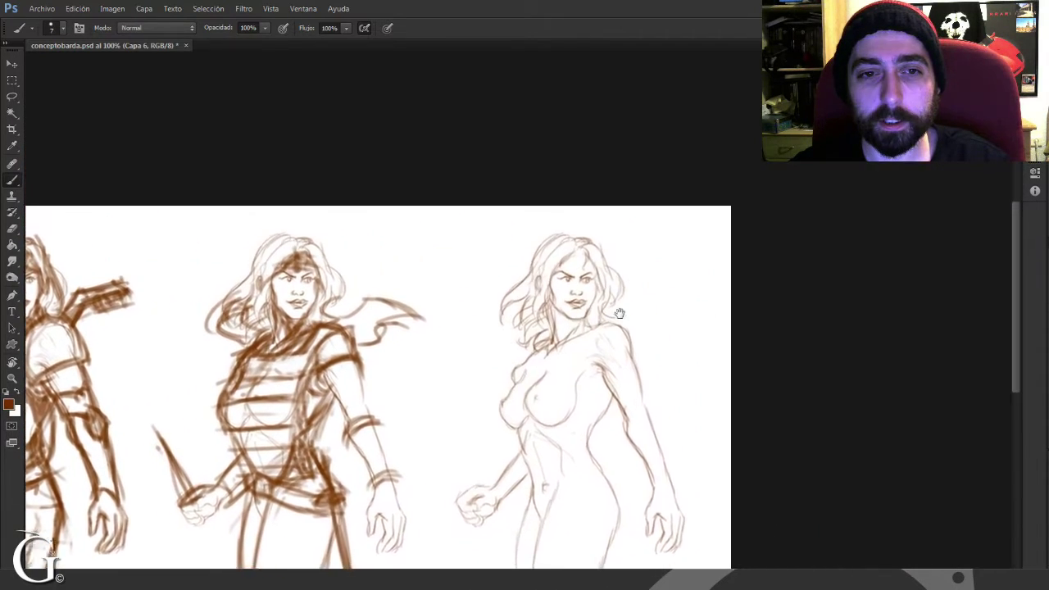
drag(620, 313, 650, 265)
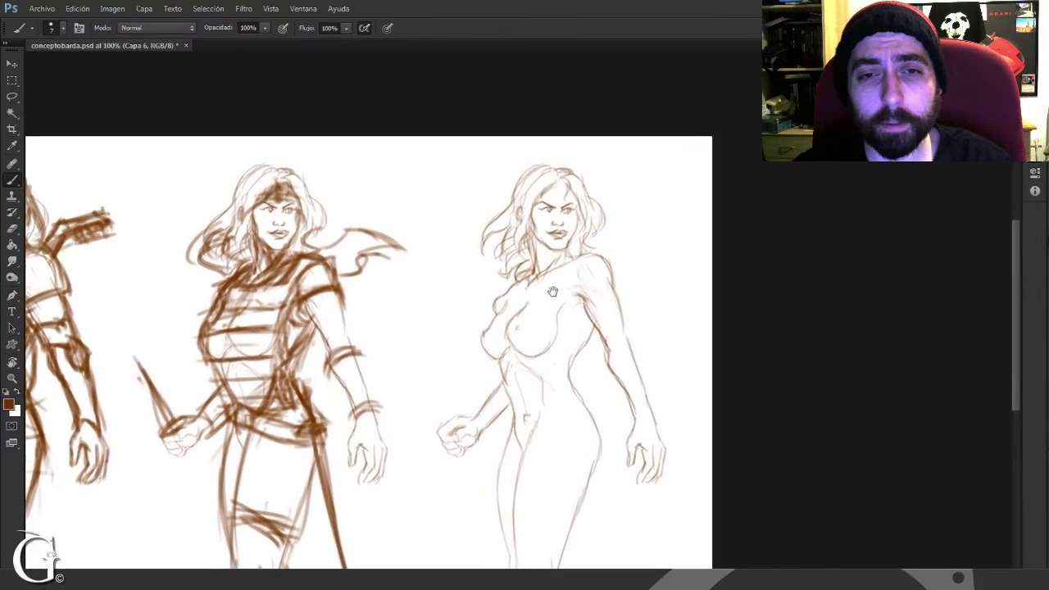
drag(552, 286, 557, 348)
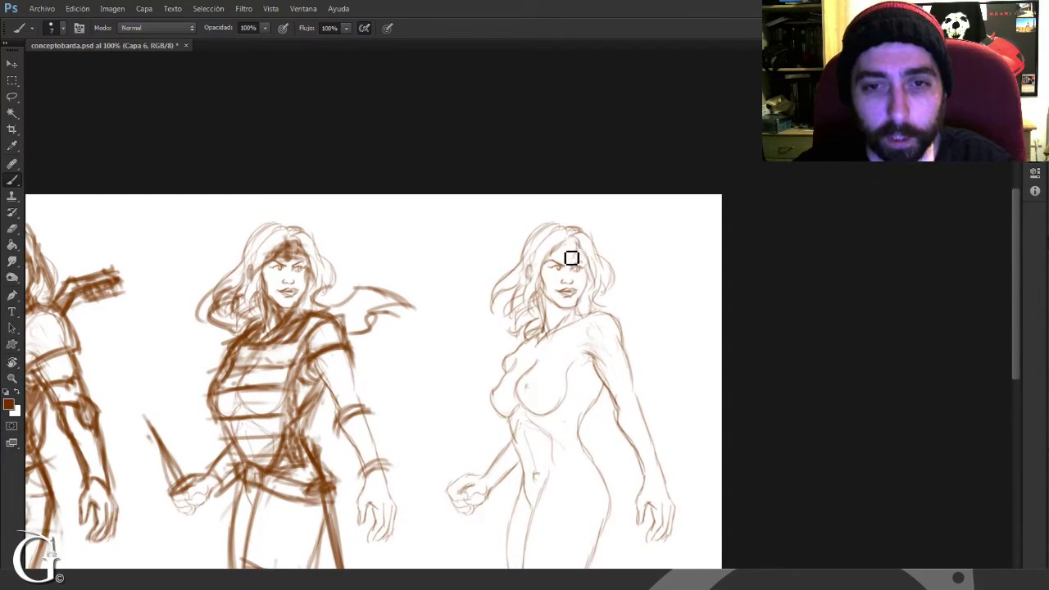
drag(576, 249, 547, 263)
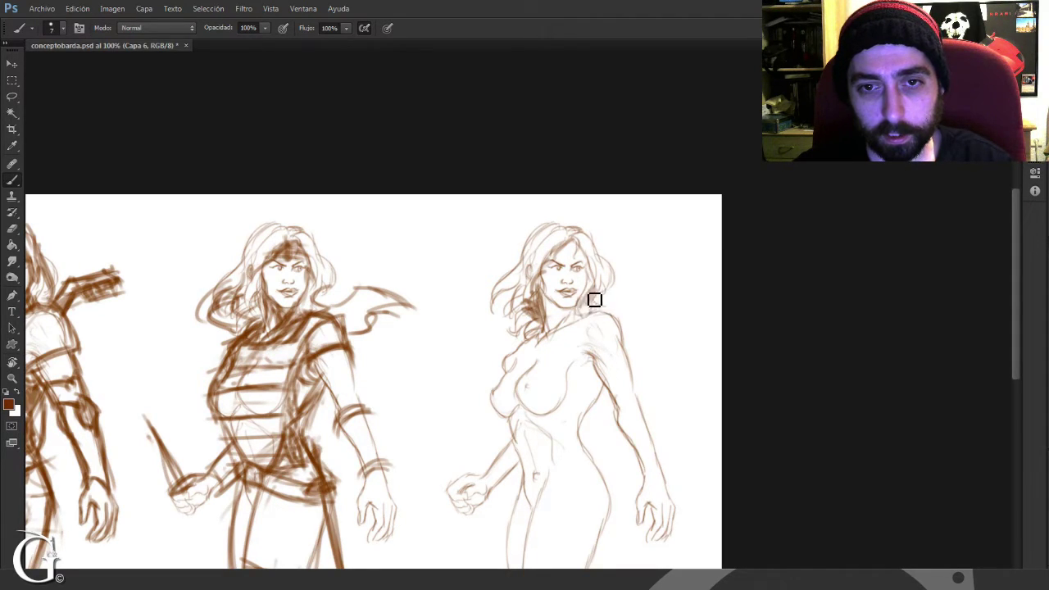
mouse_move(559, 329)
mouse_down()
mouse_move(527, 316)
mouse_move(540, 304)
mouse_up()
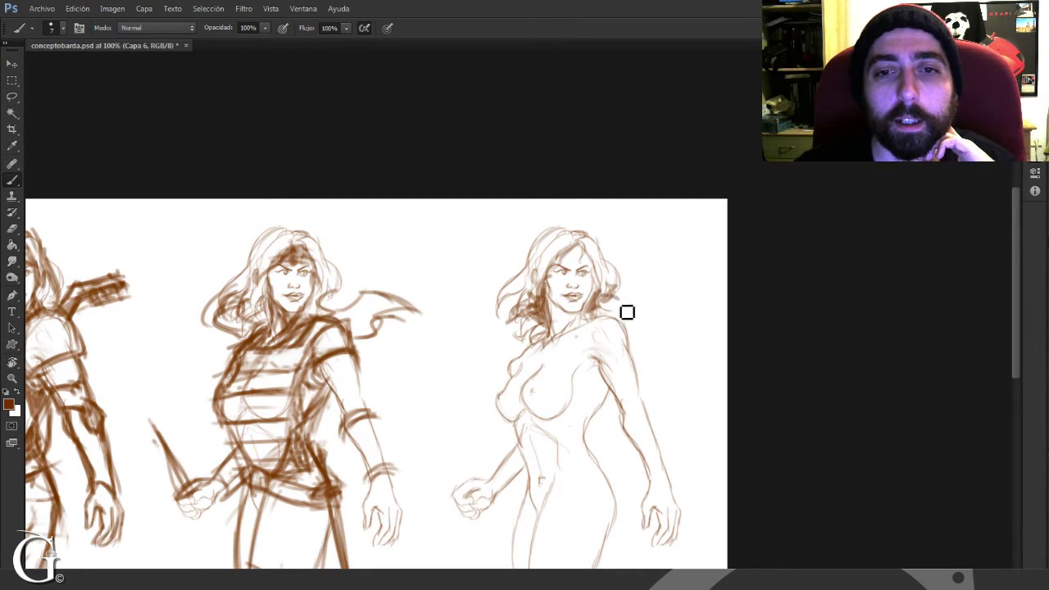
Step: Draw a wide pointed collar around the fourth figure's neck, flaring out above her shoulder, and shade the neck beneath it
mouse_move(606, 312)
mouse_down()
mouse_move(555, 353)
mouse_move(587, 337)
mouse_move(563, 359)
mouse_move(554, 353)
mouse_move(647, 312)
mouse_move(573, 340)
mouse_move(634, 316)
mouse_move(613, 305)
mouse_move(643, 311)
mouse_move(597, 335)
mouse_up()
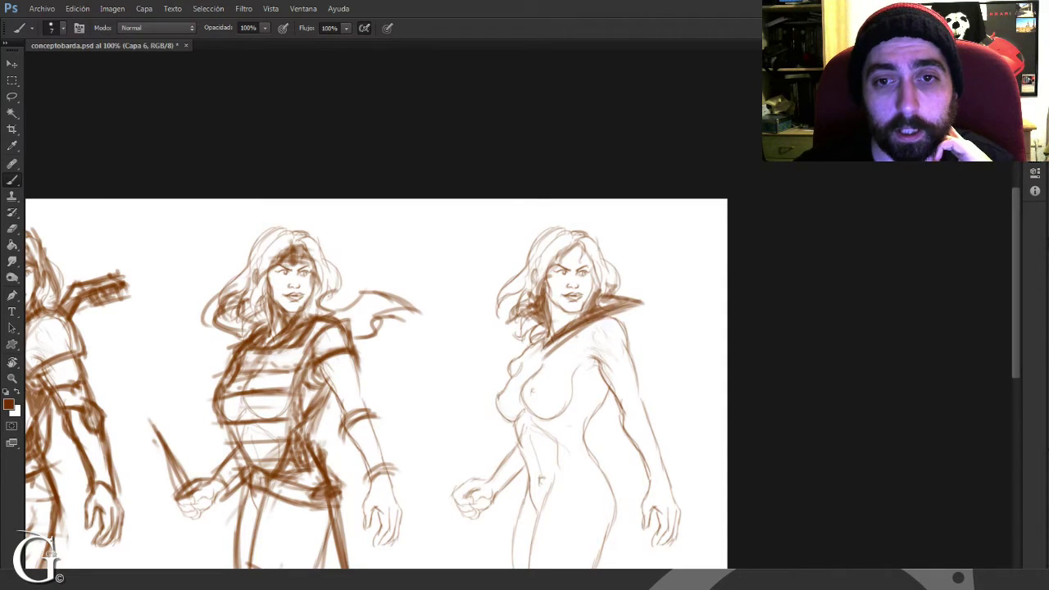
drag(544, 310, 561, 344)
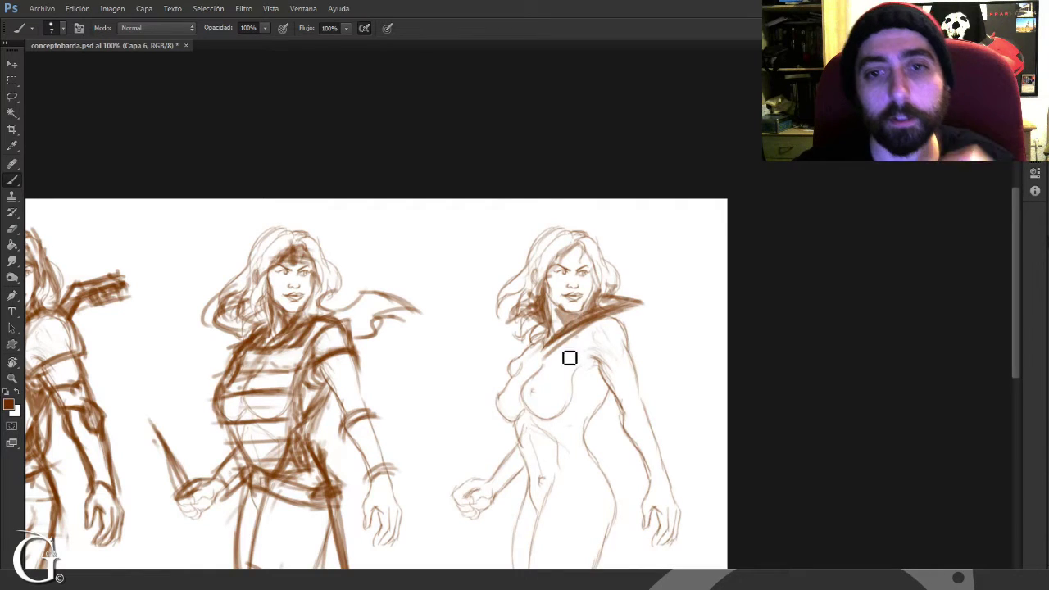
drag(597, 337, 618, 326)
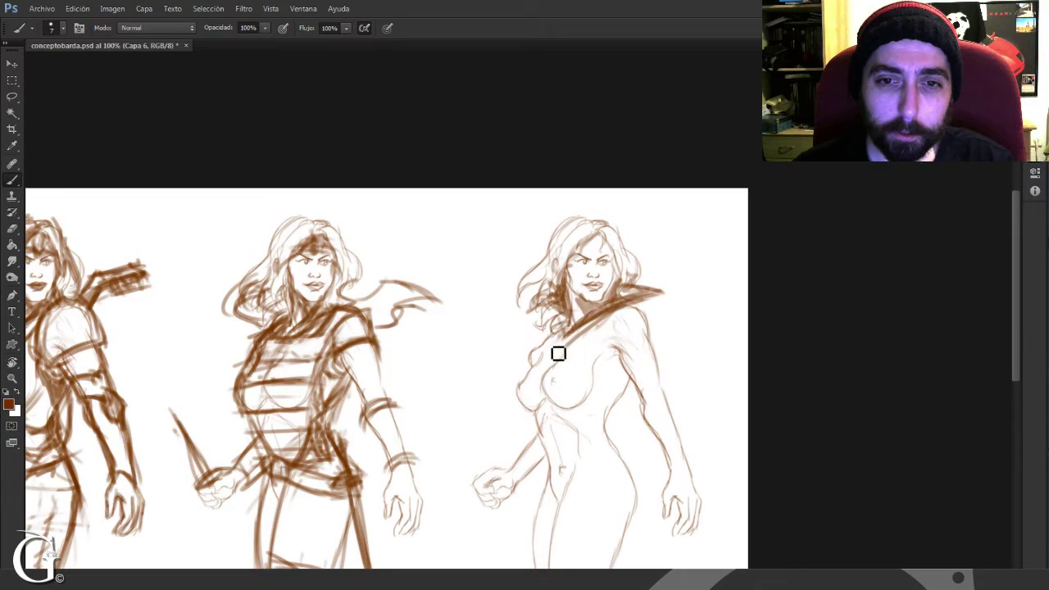
Step: Draw a crossed wrap from the collar over the fourth figure's chest and darken both side contours of her waist
drag(572, 343, 634, 313)
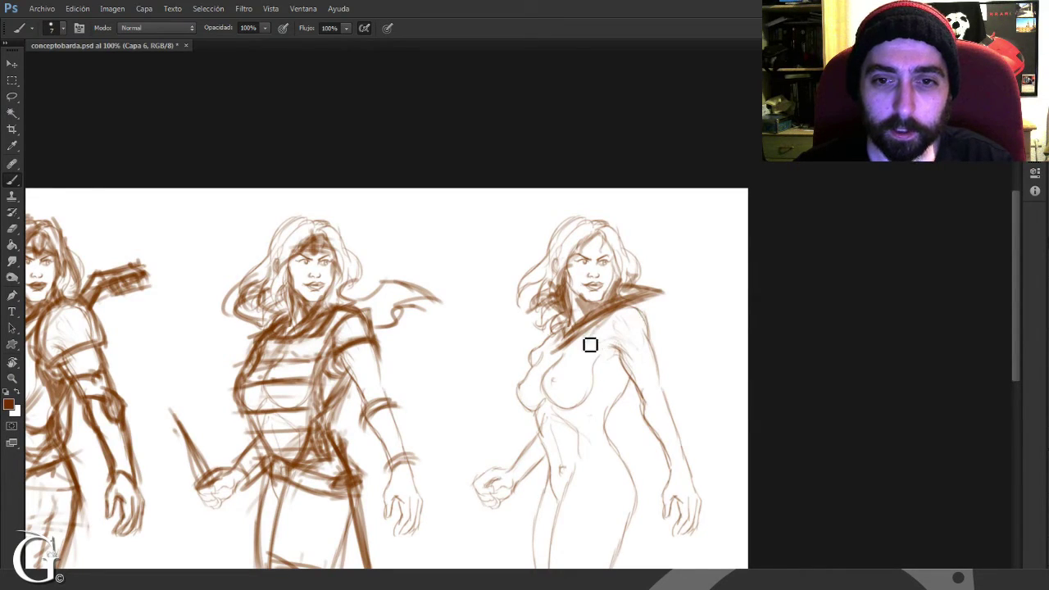
mouse_move(608, 338)
mouse_down()
mouse_move(625, 360)
mouse_move(651, 313)
mouse_move(659, 333)
mouse_move(540, 390)
mouse_move(607, 353)
mouse_move(528, 386)
mouse_move(541, 373)
mouse_move(540, 417)
mouse_move(522, 405)
mouse_move(565, 370)
mouse_move(533, 387)
mouse_move(619, 351)
mouse_move(593, 417)
mouse_up()
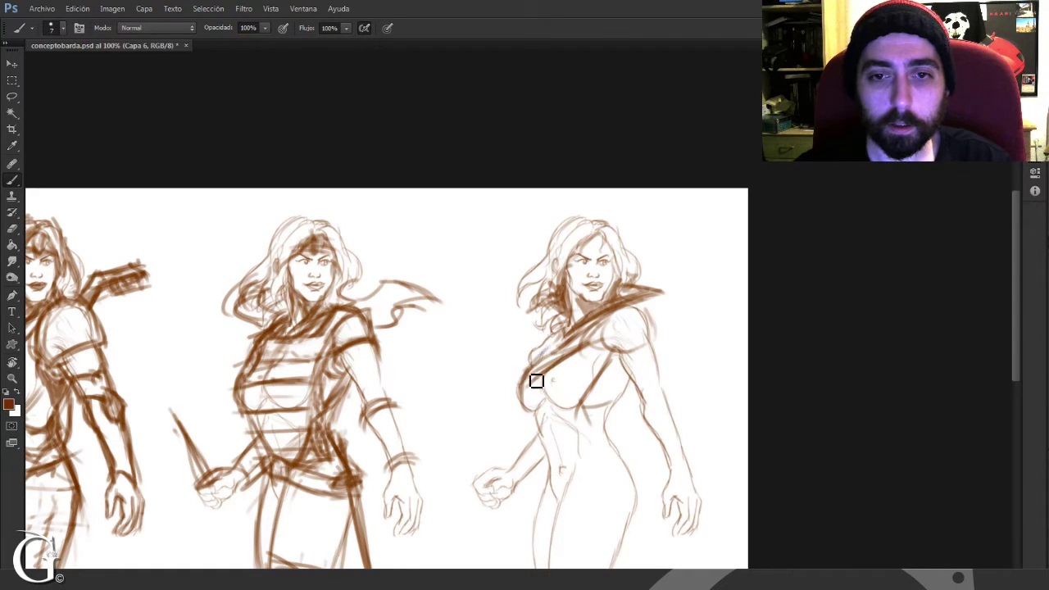
drag(547, 339, 521, 370)
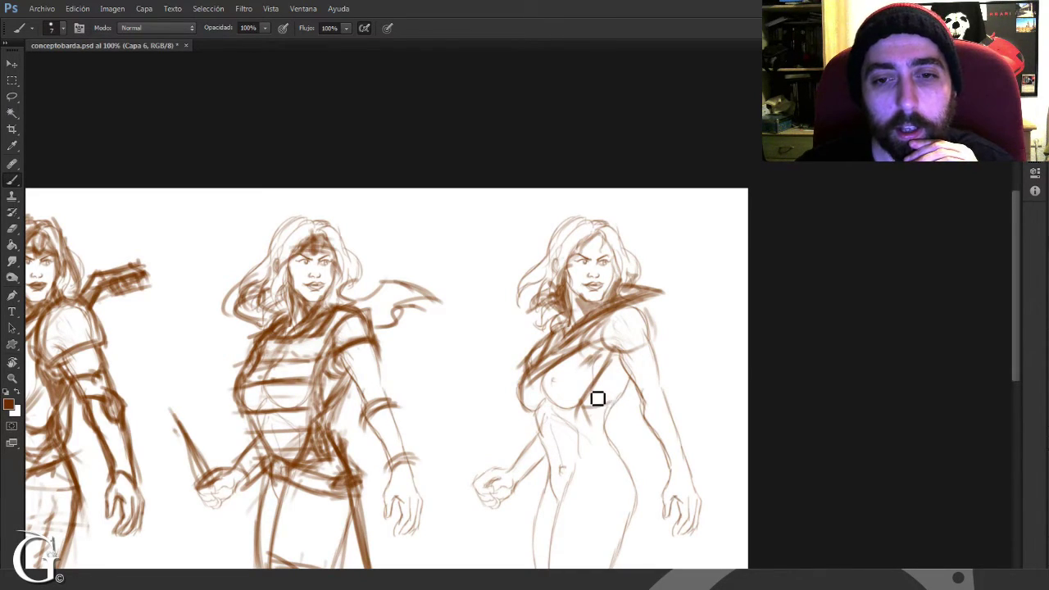
drag(624, 388, 614, 444)
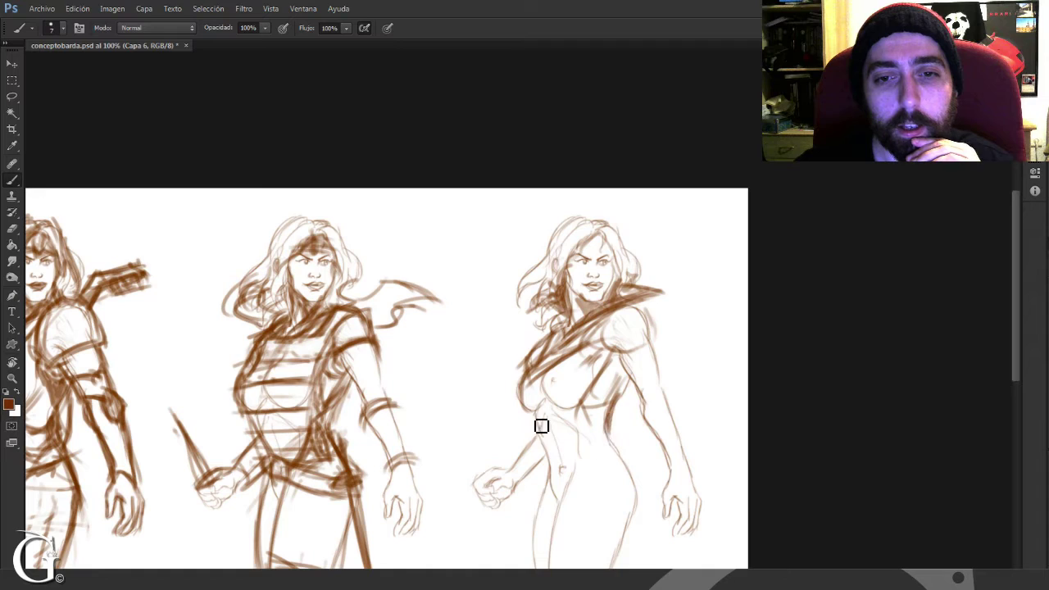
drag(539, 415, 570, 501)
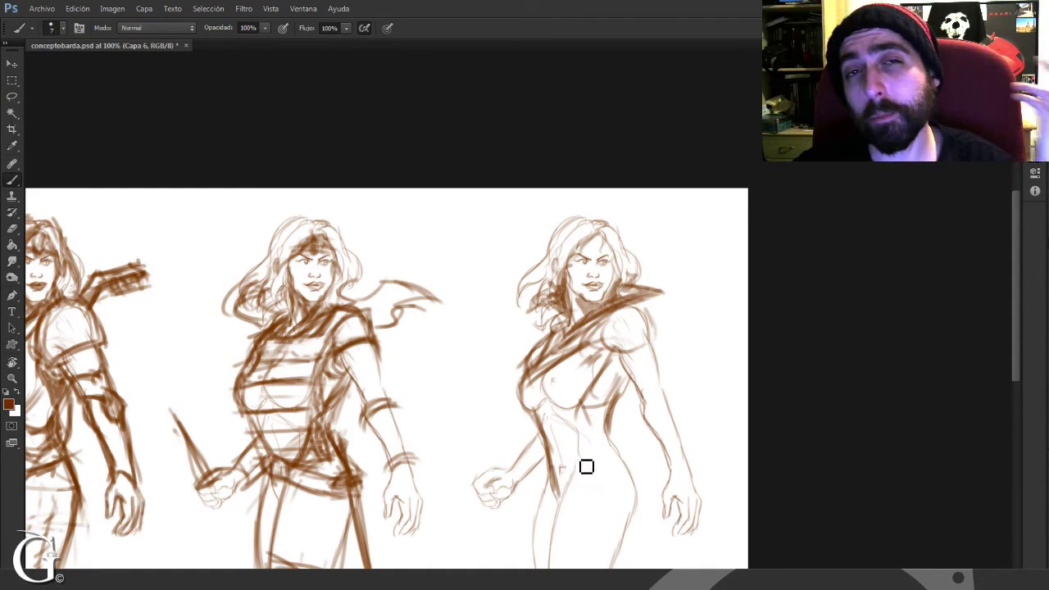
Step: Add windblown locks to the fourth figure's hair, complete the collar's other point, and draw long scarf tails streaming behind her shoulder
drag(536, 454, 567, 448)
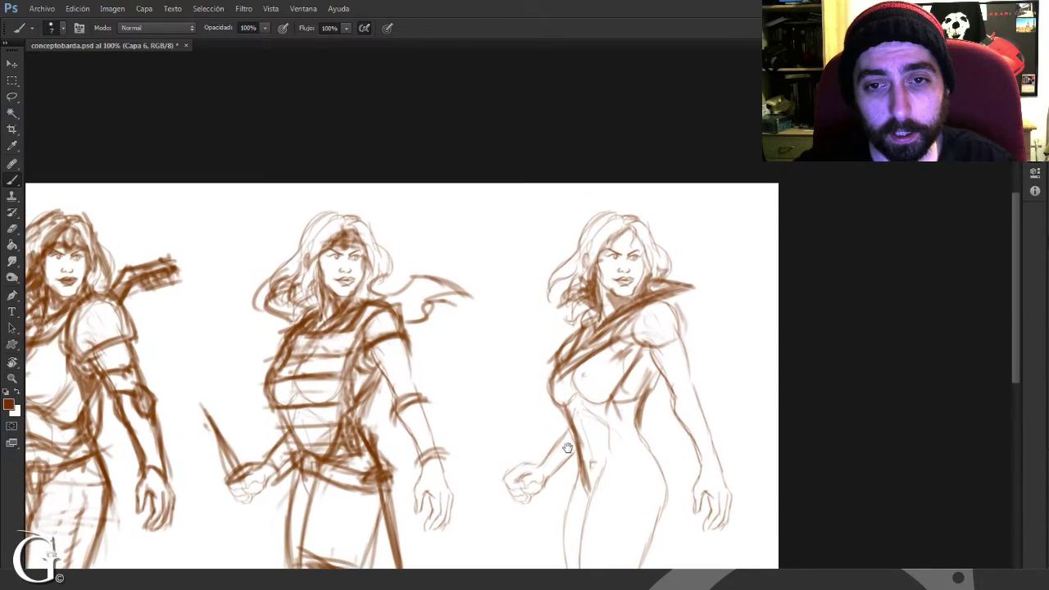
mouse_move(555, 313)
mouse_down()
mouse_move(588, 304)
mouse_move(554, 321)
mouse_move(598, 325)
mouse_move(571, 316)
mouse_move(598, 328)
mouse_up()
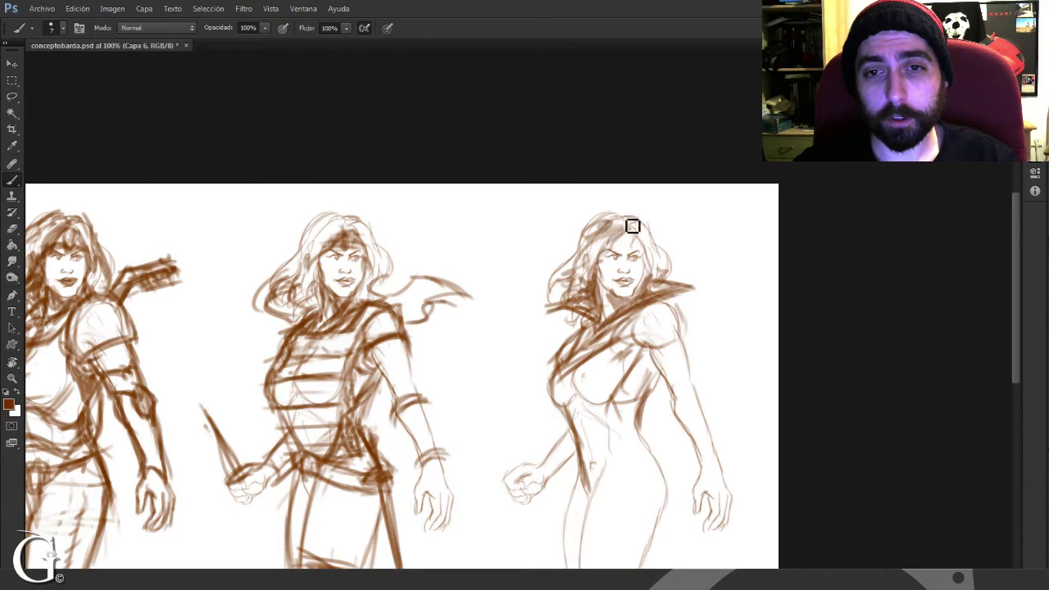
mouse_move(553, 303)
mouse_down()
mouse_move(552, 286)
mouse_move(528, 291)
mouse_up()
mouse_move(699, 272)
mouse_down()
mouse_move(696, 307)
mouse_move(712, 315)
mouse_move(662, 334)
mouse_up()
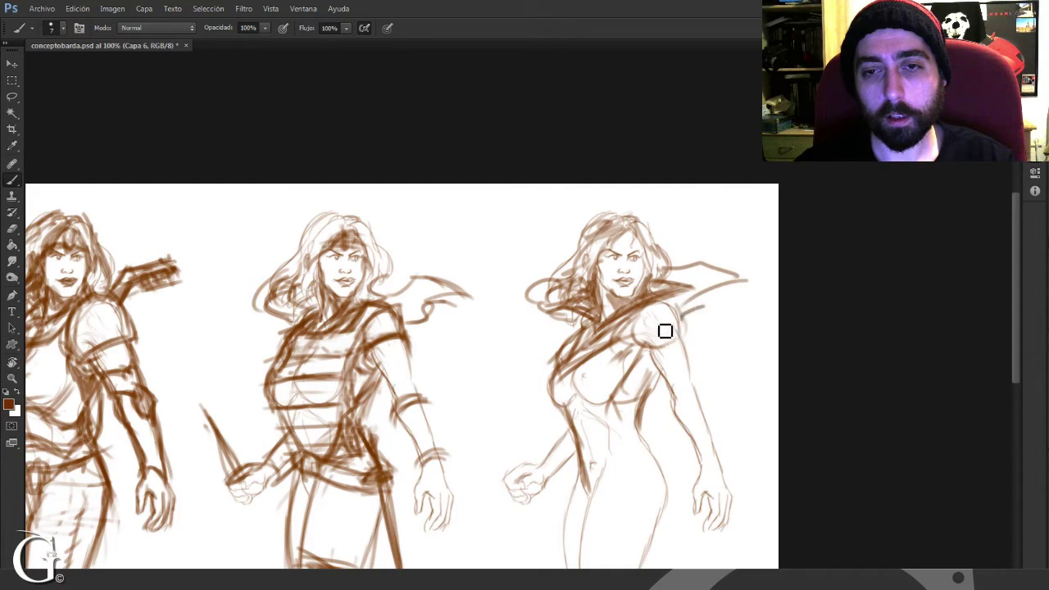
mouse_move(674, 279)
mouse_down()
mouse_move(705, 283)
mouse_move(733, 270)
mouse_move(754, 293)
mouse_move(690, 323)
mouse_up()
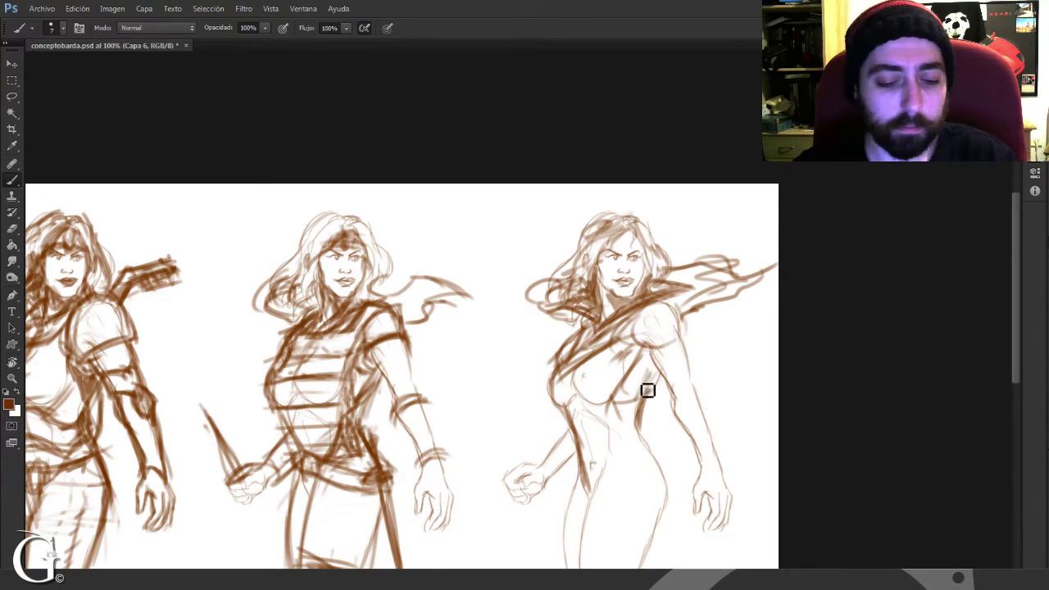
Step: Fill the fourth figure's chest wrap with folds closed by an underbust band, and darken her bent forearm and fist
mouse_move(647, 351)
mouse_down()
mouse_move(616, 380)
mouse_move(624, 376)
mouse_move(621, 400)
mouse_move(634, 406)
mouse_move(662, 384)
mouse_move(632, 402)
mouse_move(652, 355)
mouse_move(617, 405)
mouse_move(574, 418)
mouse_move(585, 413)
mouse_move(547, 407)
mouse_move(627, 357)
mouse_move(571, 416)
mouse_move(642, 388)
mouse_move(596, 422)
mouse_move(585, 449)
mouse_move(572, 409)
mouse_move(585, 391)
mouse_move(596, 398)
mouse_move(616, 385)
mouse_move(614, 372)
mouse_move(572, 391)
mouse_move(567, 411)
mouse_move(582, 426)
mouse_move(621, 408)
mouse_move(631, 365)
mouse_move(650, 407)
mouse_up()
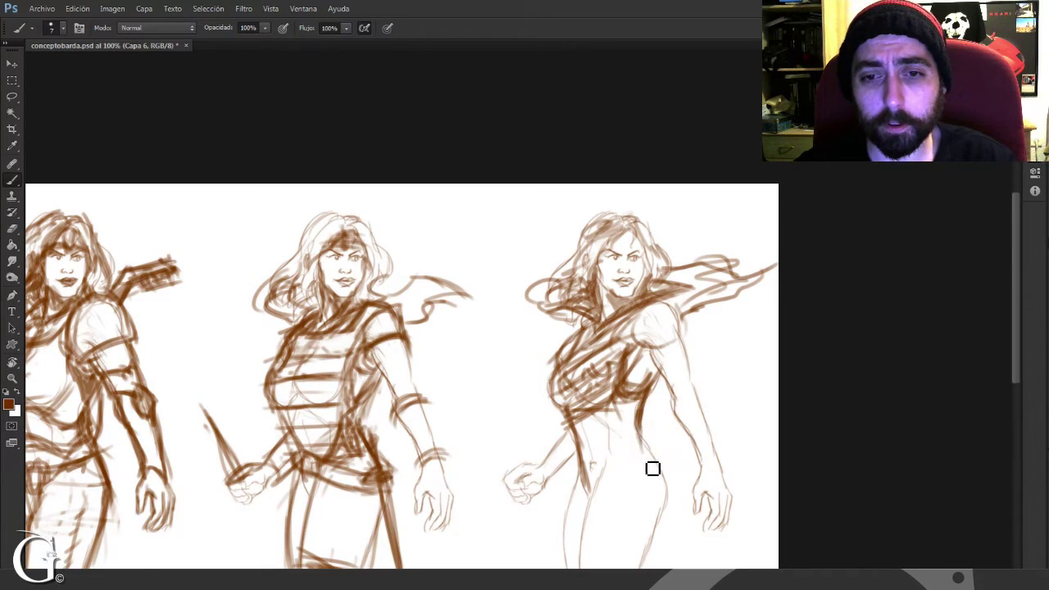
drag(586, 473, 601, 427)
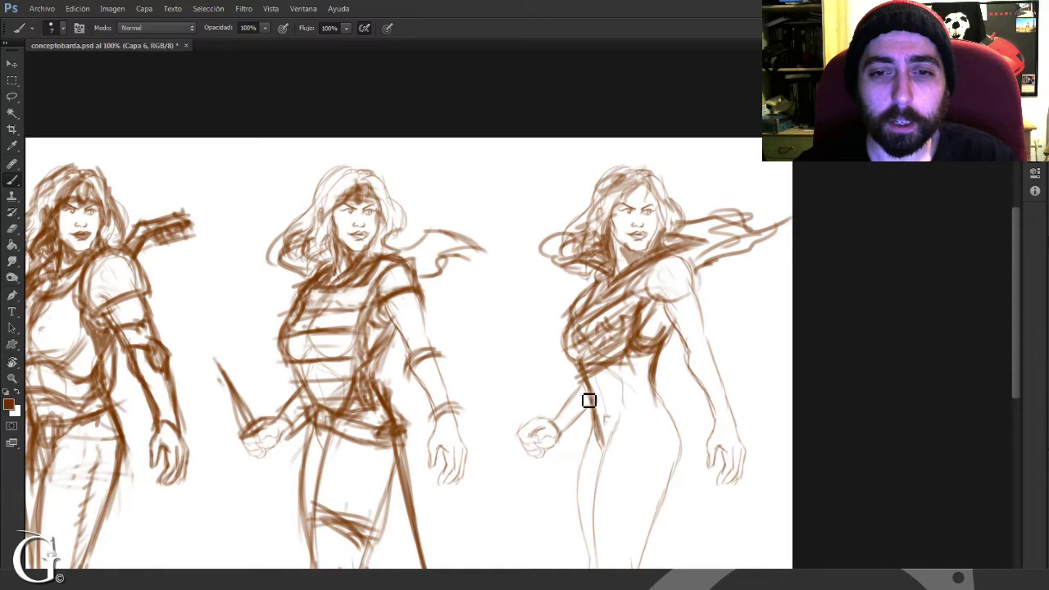
drag(564, 422, 590, 385)
mouse_move(564, 441)
mouse_down()
mouse_move(583, 425)
mouse_move(537, 433)
mouse_up()
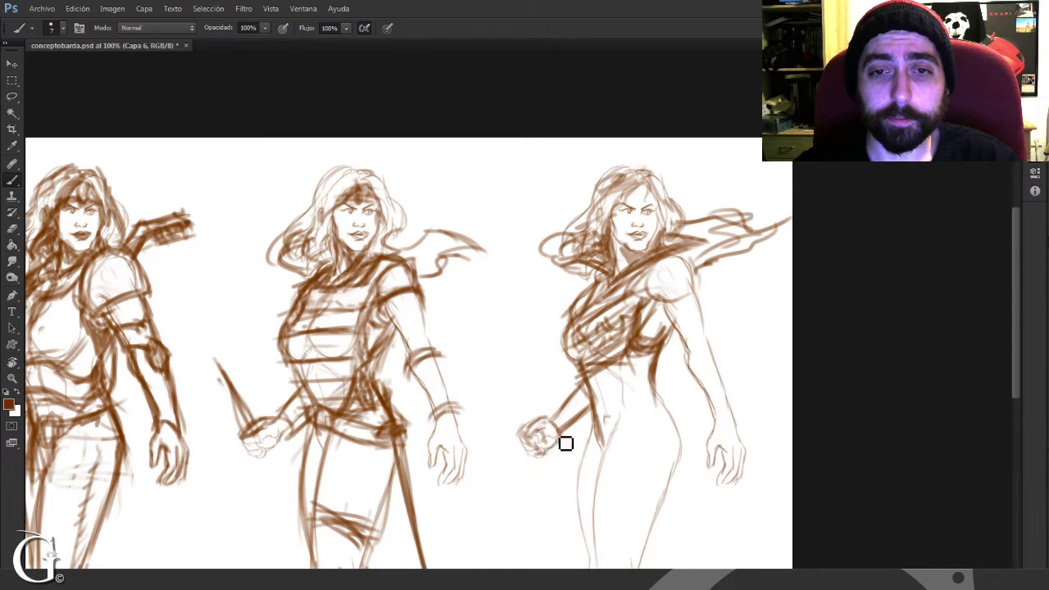
drag(571, 448, 576, 437)
Step: Draw a long curved sword blade rising from the fourth figure's fist
mouse_move(533, 368)
mouse_down()
mouse_move(536, 397)
mouse_move(502, 363)
mouse_up()
drag(504, 406, 501, 330)
mouse_move(507, 383)
mouse_down()
mouse_move(514, 274)
mouse_move(509, 402)
mouse_up()
drag(492, 279, 550, 439)
mouse_move(501, 338)
mouse_down()
mouse_move(516, 404)
mouse_move(499, 348)
mouse_move(555, 456)
mouse_move(615, 457)
mouse_up()
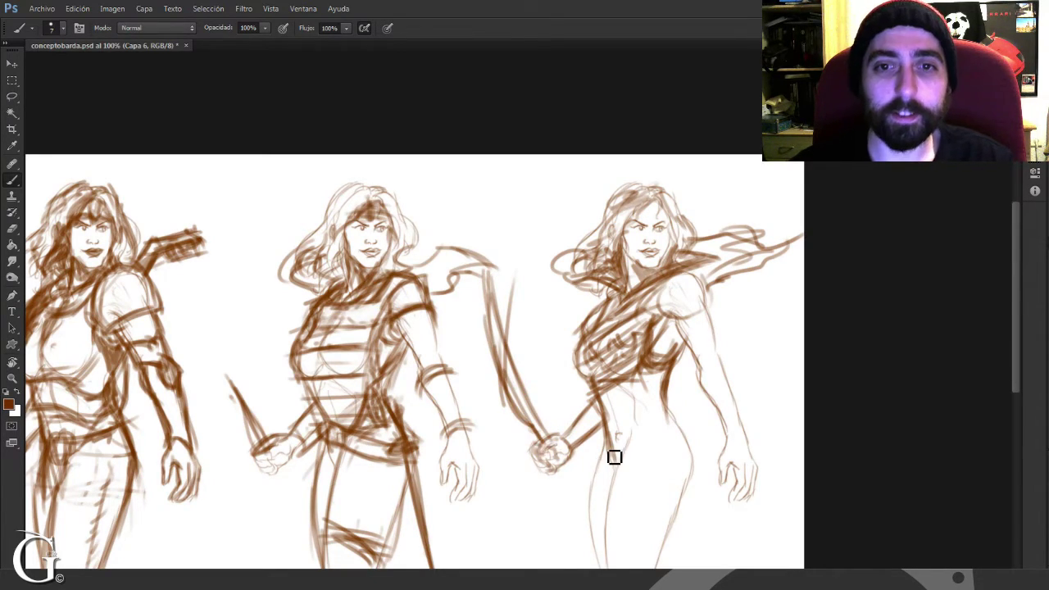
Step: Draw a banded waist sash with a pointed front on the fourth figure, plus curved cloth lines across her hips and upper thigh
drag(708, 387, 713, 349)
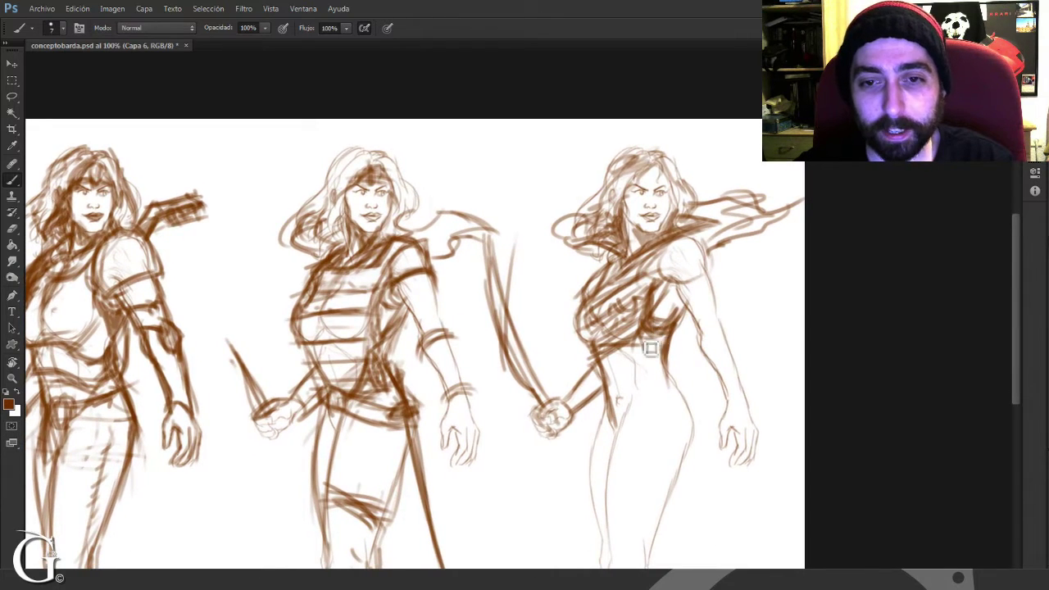
mouse_move(633, 405)
mouse_down()
mouse_move(623, 391)
mouse_move(610, 467)
mouse_up()
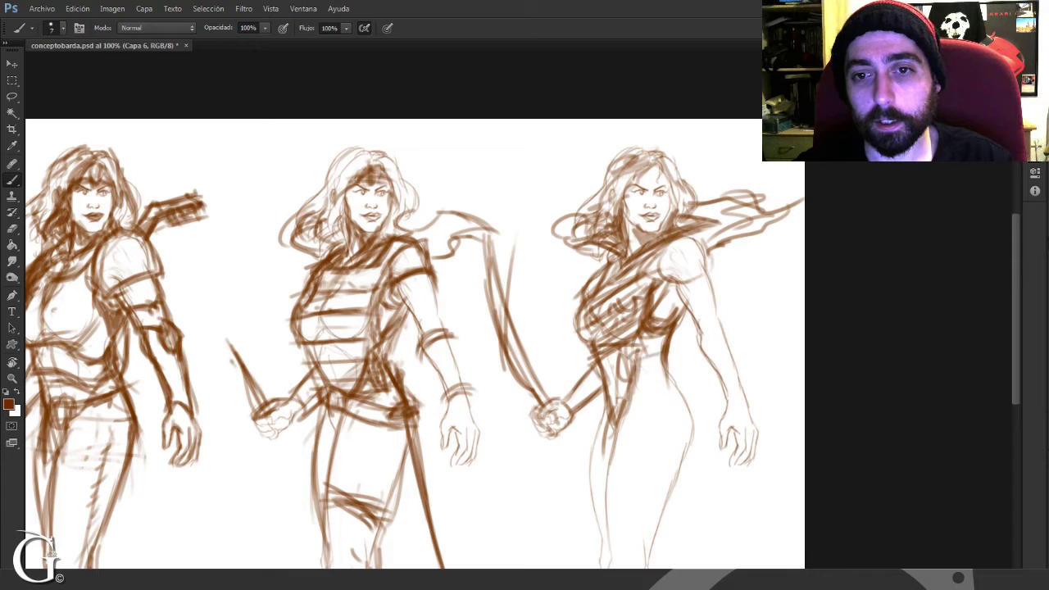
mouse_move(678, 357)
mouse_down()
mouse_move(650, 363)
mouse_move(636, 469)
mouse_move(648, 393)
mouse_up()
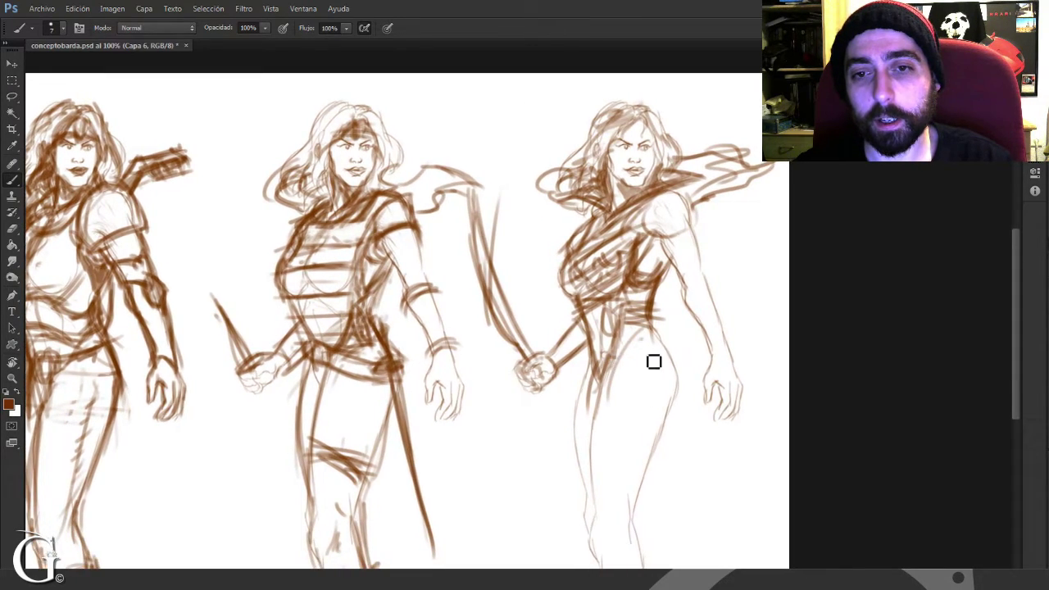
mouse_move(660, 346)
mouse_down()
mouse_move(599, 406)
mouse_move(616, 395)
mouse_move(659, 426)
mouse_up()
drag(608, 389, 659, 428)
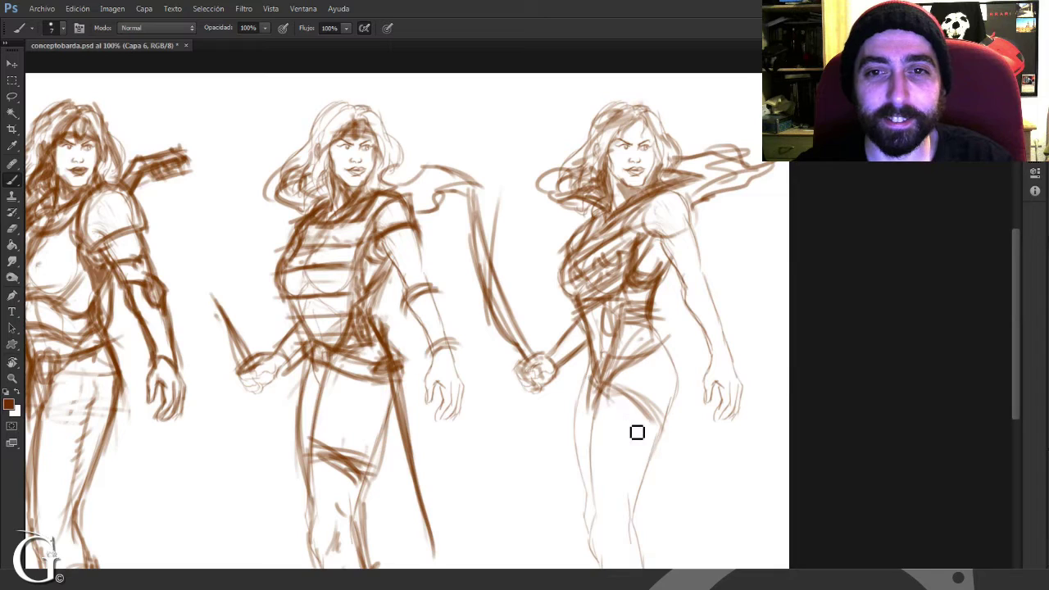
Step: Draw a short sleeve edge on the fourth figure's lowered arm, with an elbow guard and a forearm bracer down to the wrist
scroll(678, 331, up, 3)
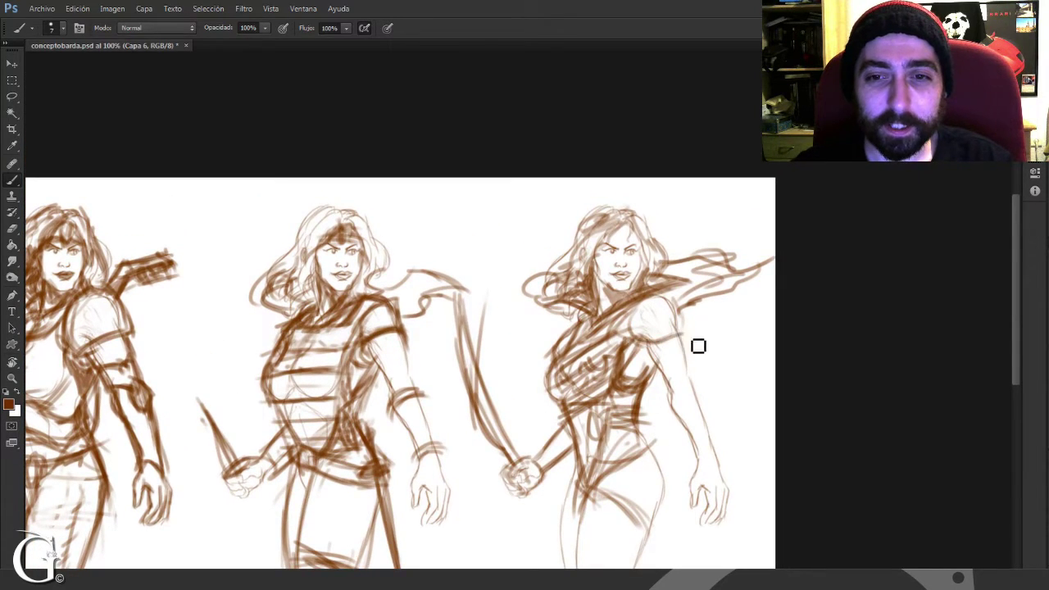
mouse_move(688, 327)
mouse_down()
mouse_move(672, 303)
mouse_move(634, 328)
mouse_move(632, 358)
mouse_up()
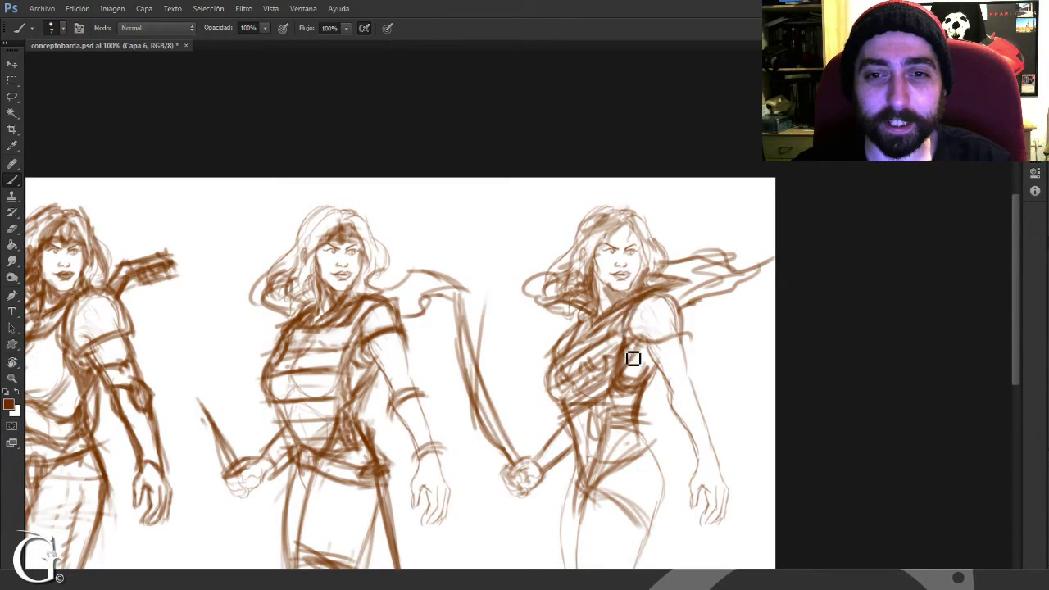
drag(574, 329, 557, 371)
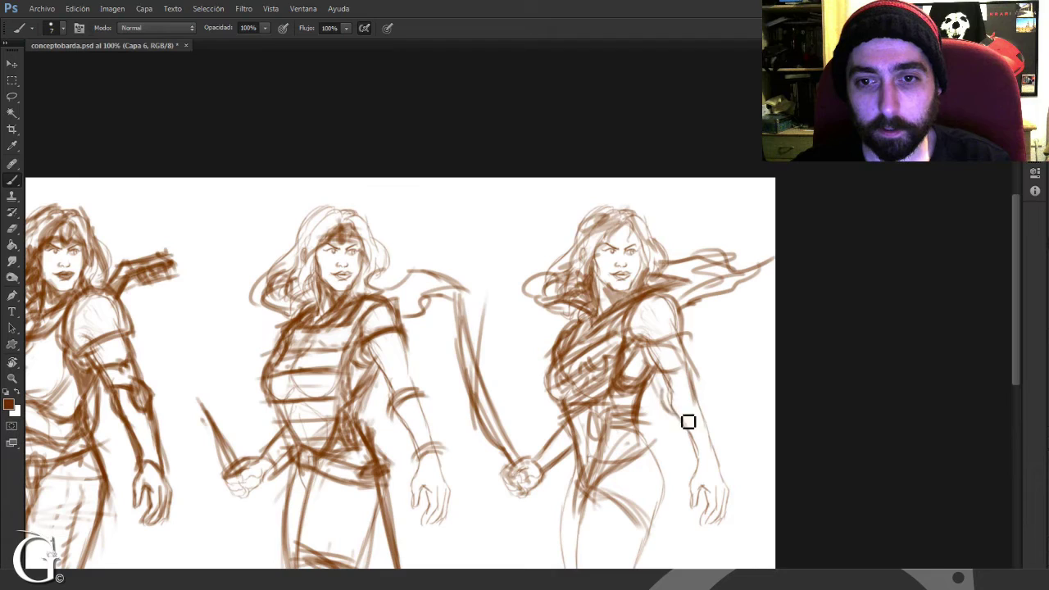
mouse_move(703, 397)
mouse_down()
mouse_move(712, 407)
mouse_move(693, 431)
mouse_move(716, 473)
mouse_move(704, 473)
mouse_move(690, 297)
mouse_move(702, 314)
mouse_up()
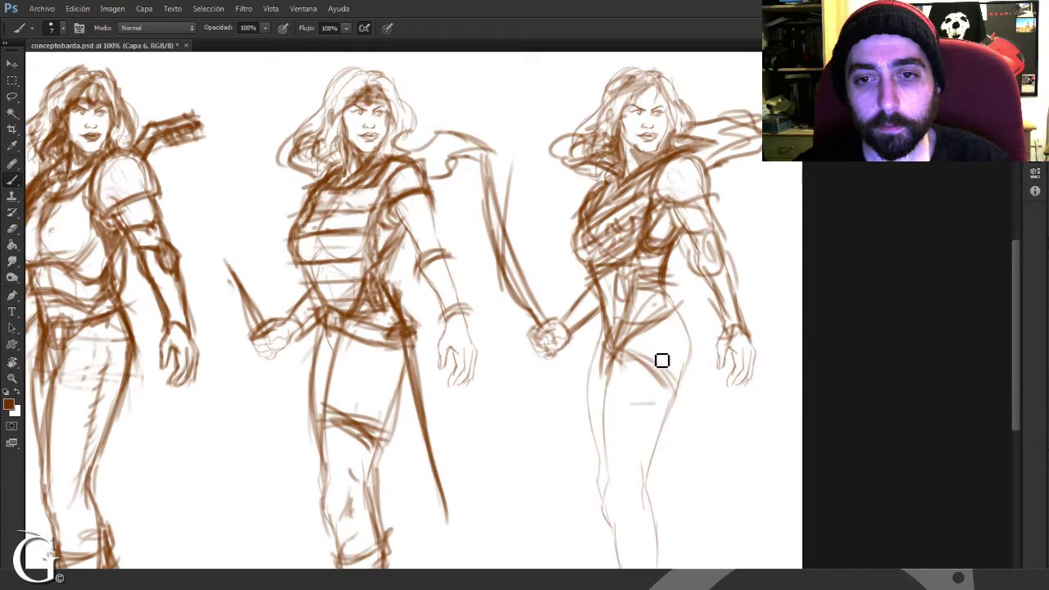
Step: Draw a scabbard hanging behind the fourth figure's hip and darken the front contour of her thigh
drag(674, 361, 689, 468)
drag(675, 381, 702, 519)
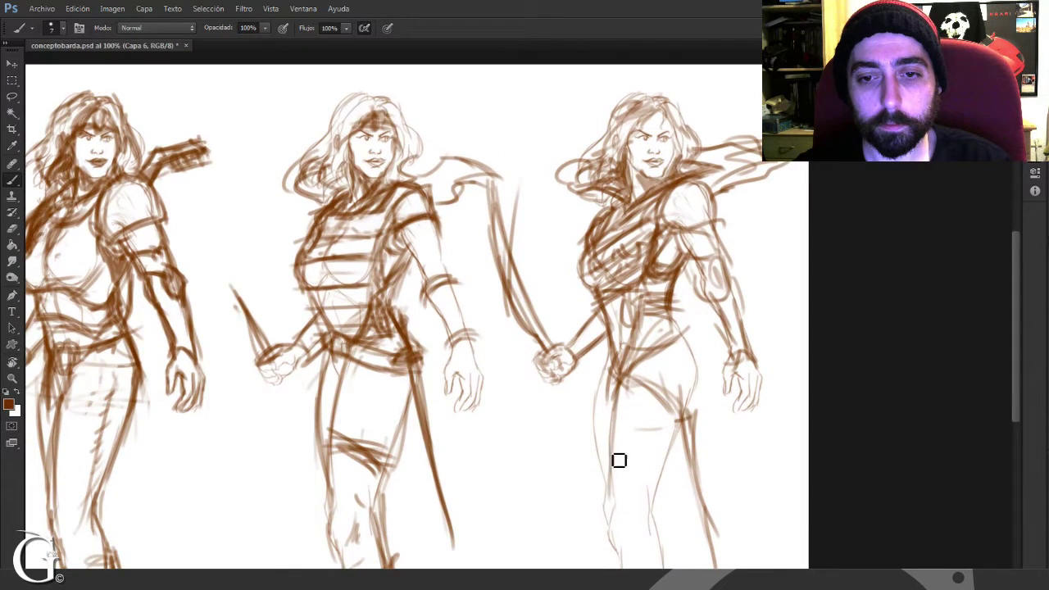
mouse_move(618, 460)
mouse_down()
mouse_move(622, 528)
mouse_move(611, 403)
mouse_up()
Step: Sketch a short ankle boot with a folded cuff on the fourth figure's foot and reinforce the lower leg lines
mouse_move(621, 503)
mouse_down()
mouse_move(611, 451)
mouse_move(654, 507)
mouse_move(649, 476)
mouse_up()
mouse_move(653, 535)
mouse_down()
mouse_move(630, 483)
mouse_move(623, 503)
mouse_move(658, 487)
mouse_move(636, 531)
mouse_move(658, 508)
mouse_move(653, 554)
mouse_move(641, 555)
mouse_up()
drag(645, 450, 662, 496)
mouse_move(662, 498)
mouse_down()
mouse_move(660, 527)
mouse_move(618, 536)
mouse_up()
drag(617, 440, 623, 485)
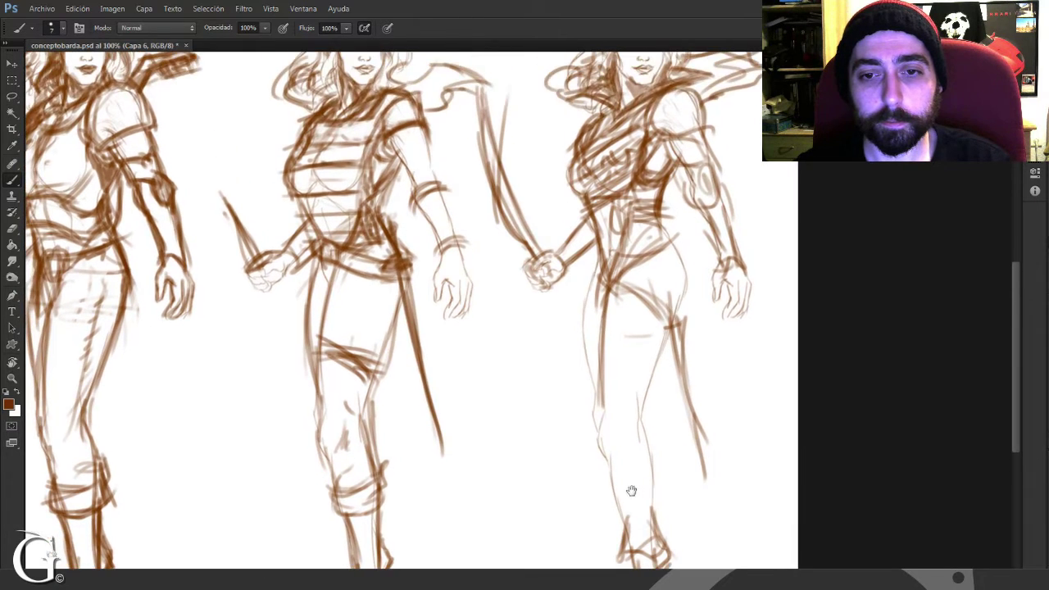
drag(654, 388, 680, 301)
mouse_move(636, 344)
mouse_down()
mouse_move(653, 422)
mouse_move(608, 436)
mouse_move(625, 459)
mouse_move(638, 533)
mouse_up()
drag(551, 150, 683, 427)
scroll(684, 427, down, 4)
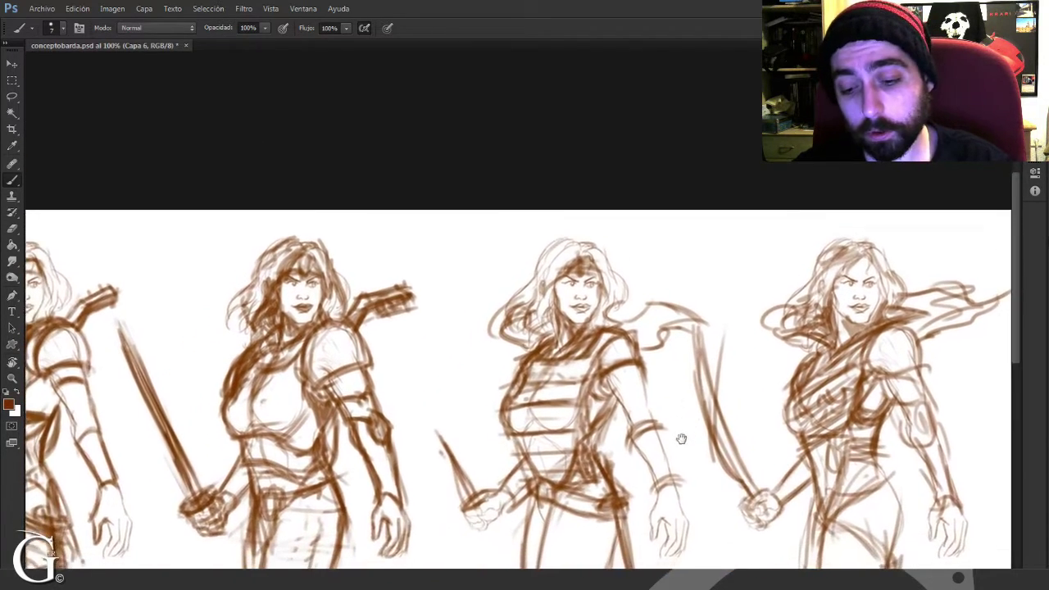
key(ctrl+minus)
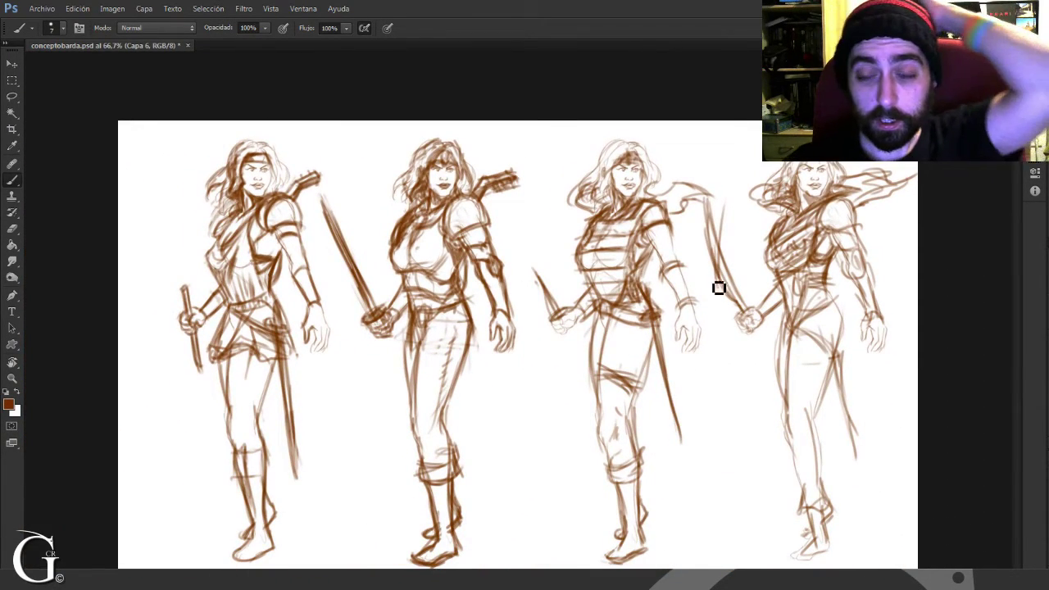